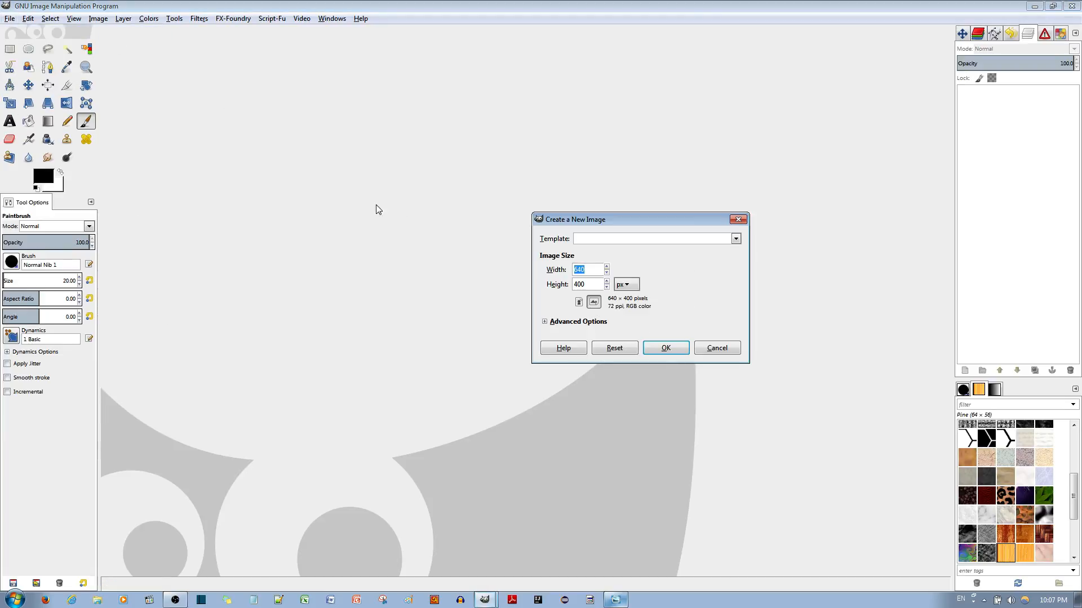
Step: Create a new image from the 1024x768 template
left_click(597, 240)
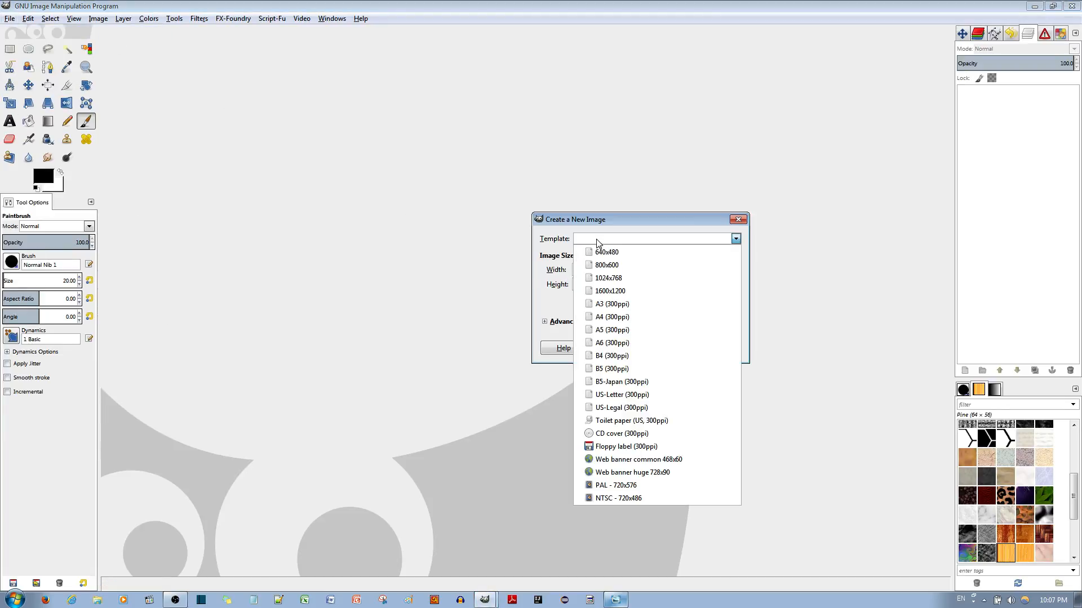
left_click(613, 280)
left_click(665, 348)
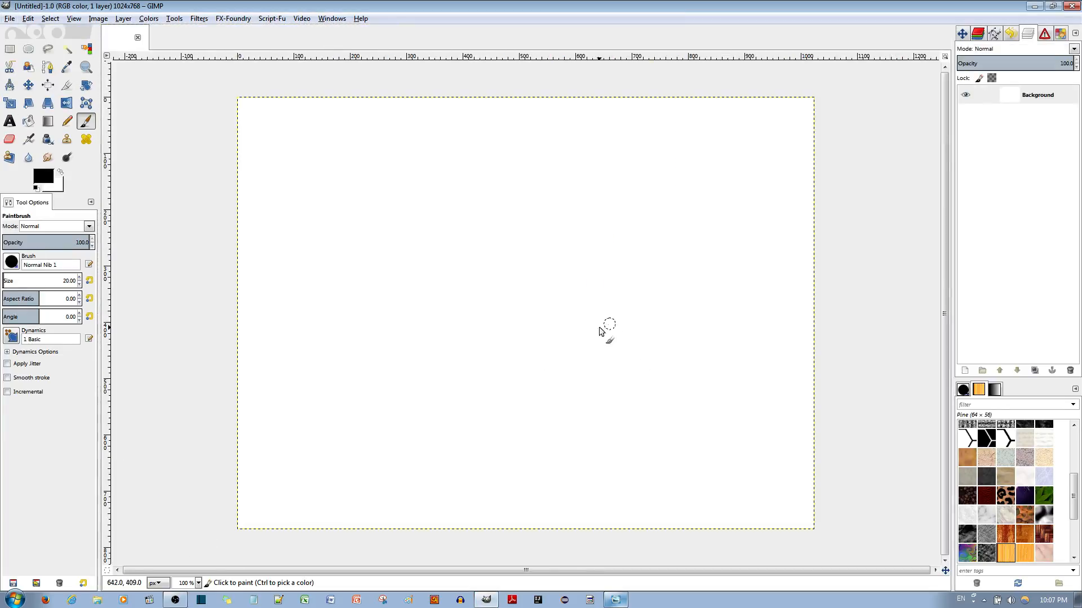
Step: Set up the Text tool with the MoolBoran font at a size of 500 px
left_click(10, 123)
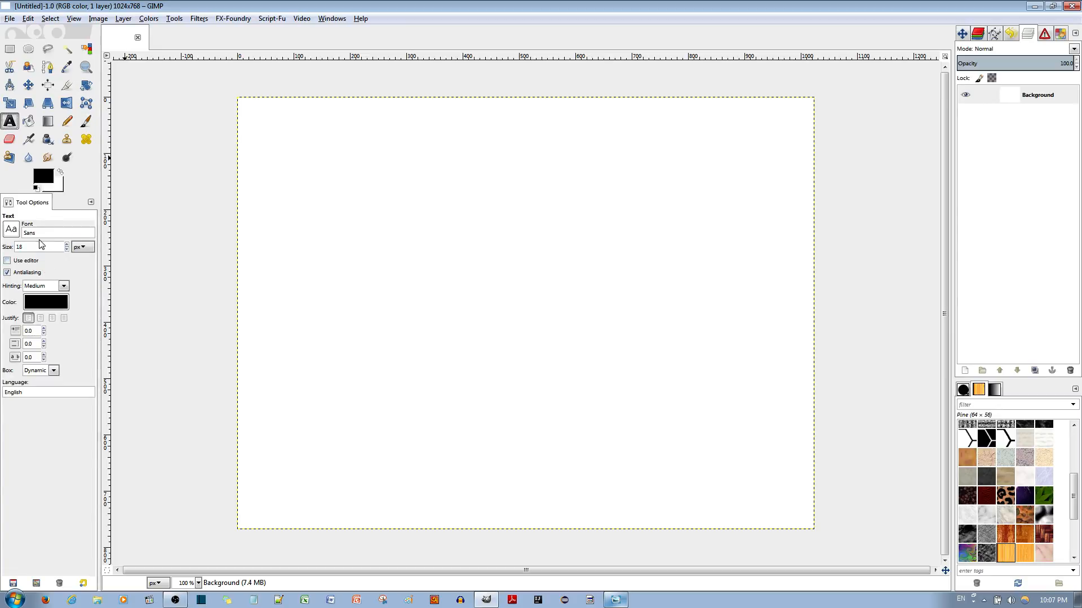
left_click(12, 230)
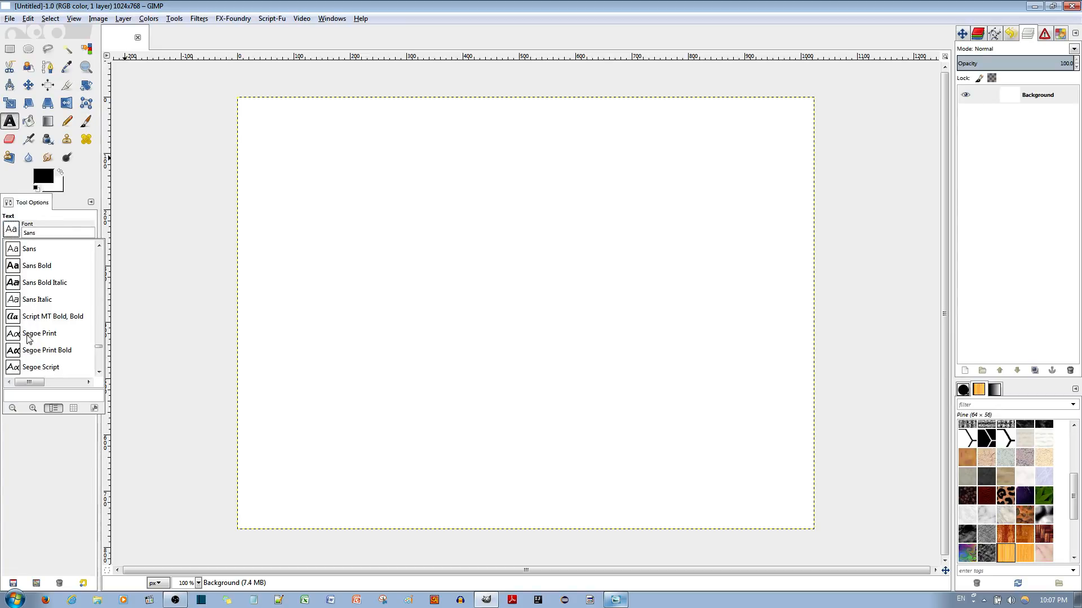
type("MOOL")
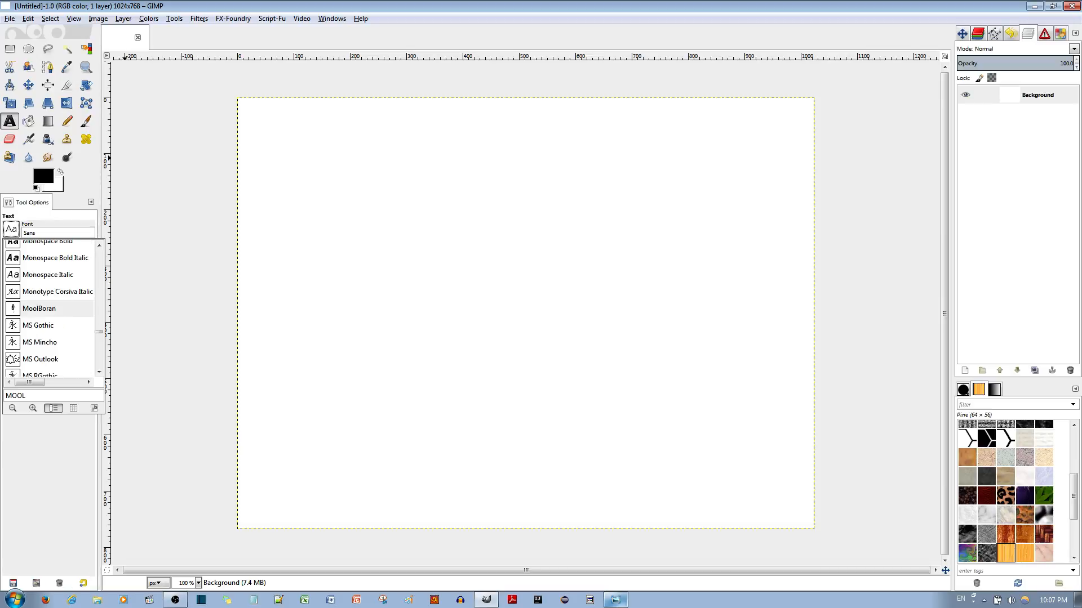
key("Return")
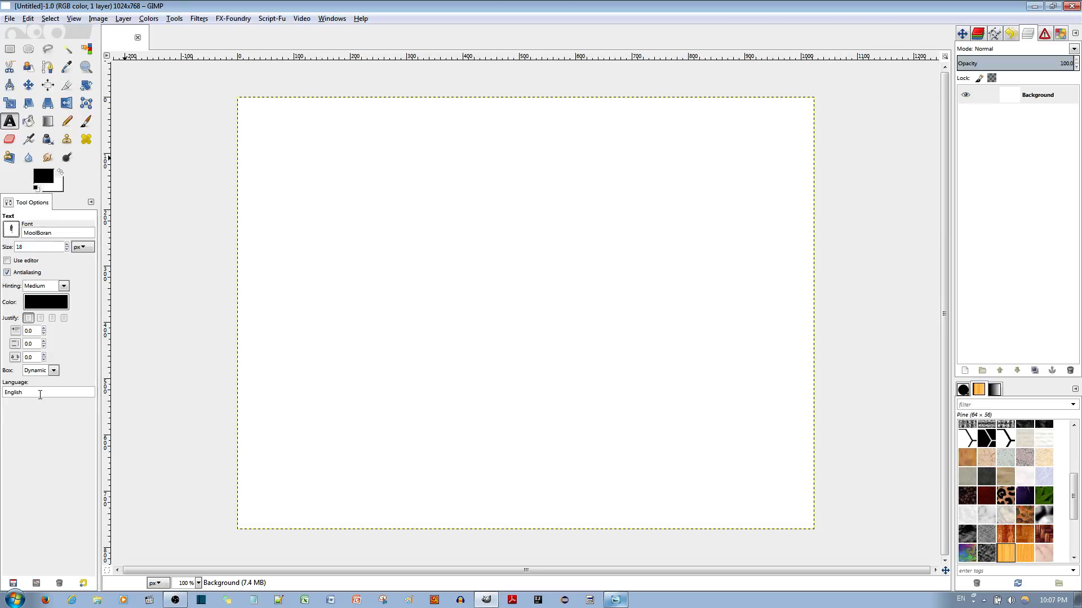
double_click(38, 248)
Step: Add the text ROCK on the canvas and shorten its text box to about 455 px high
left_click(281, 139)
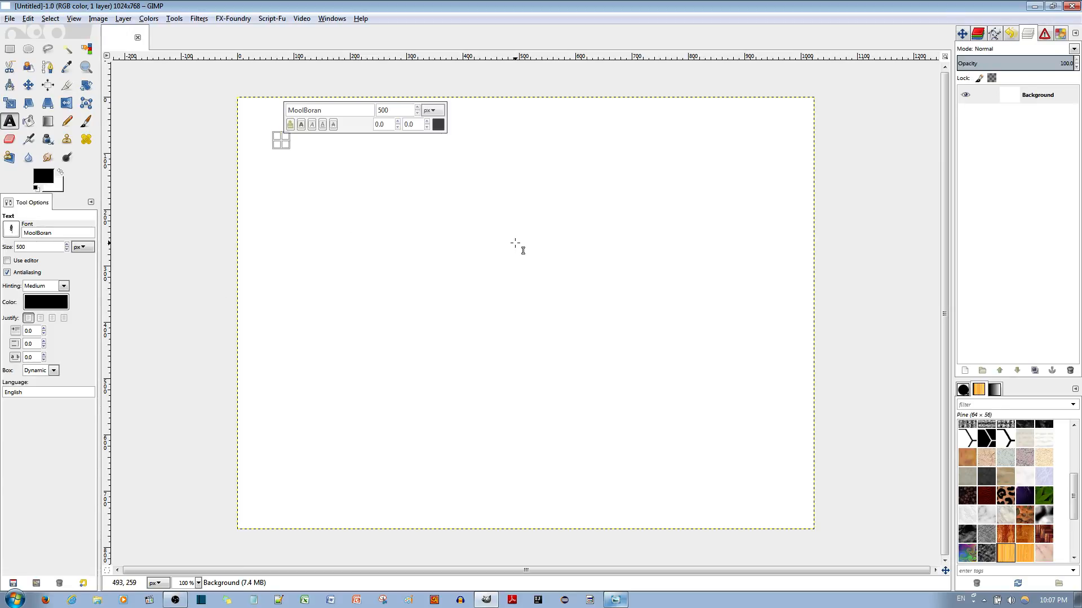
type("ROCK")
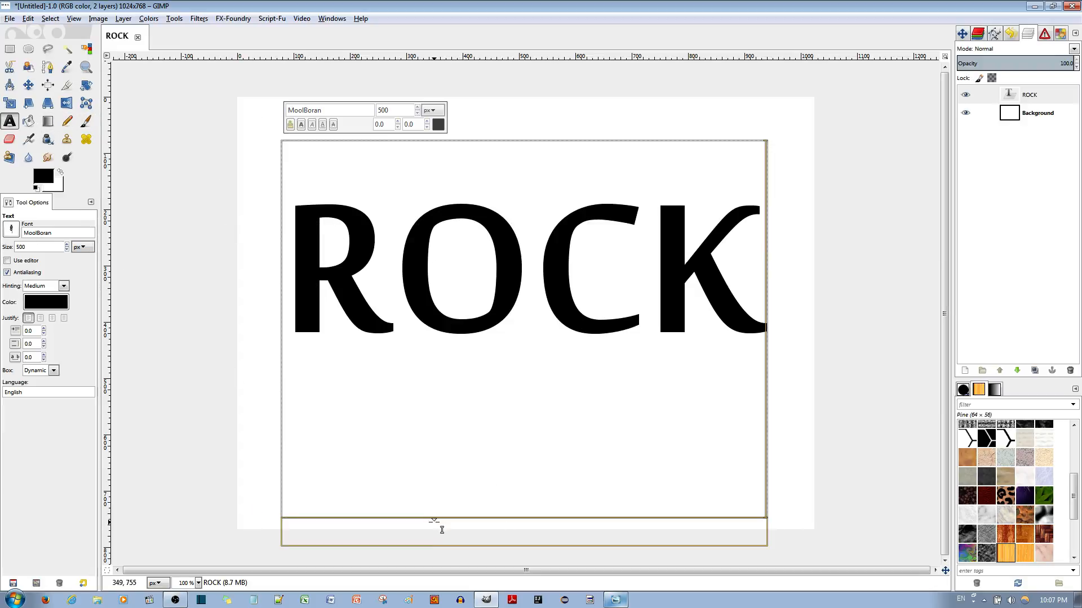
left_click_drag(440, 531, 458, 417)
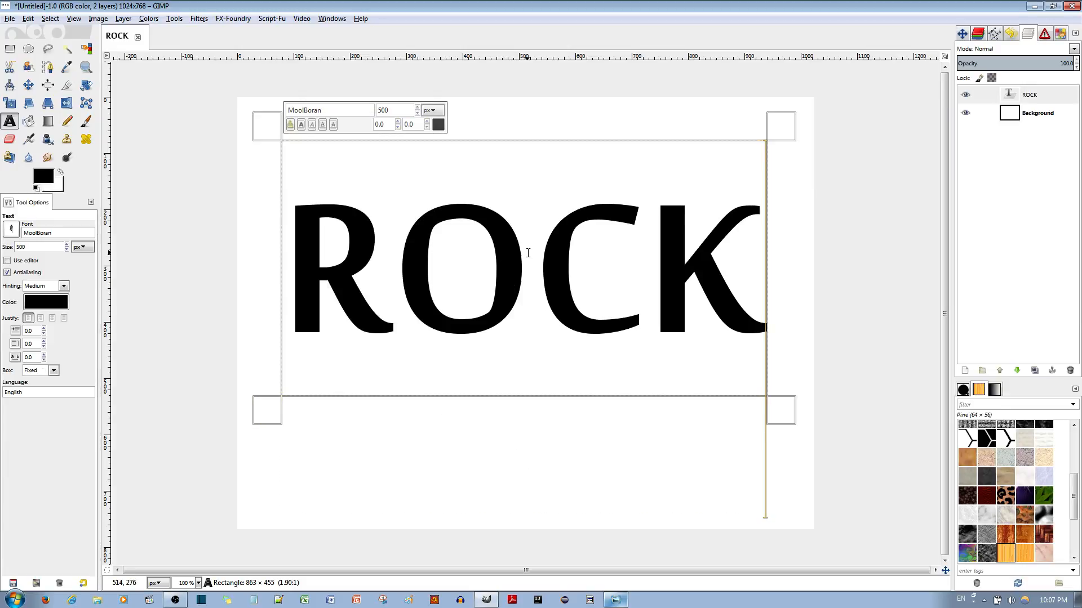
Step: Centre the ROCK text layer horizontally and vertically on the canvas with the Align tool
left_click(48, 86)
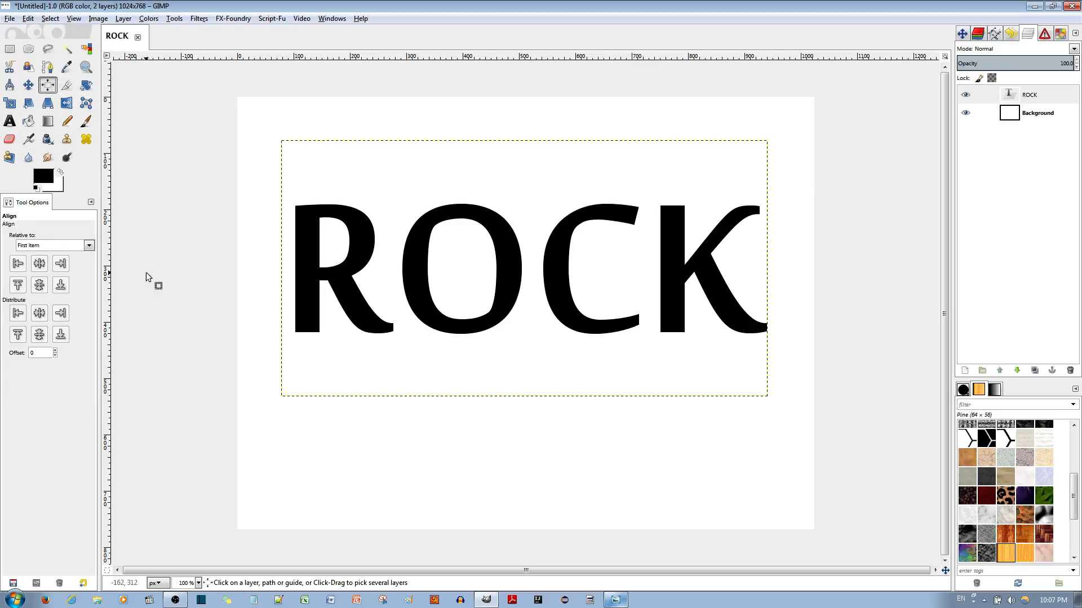
left_click(40, 263)
left_click(40, 285)
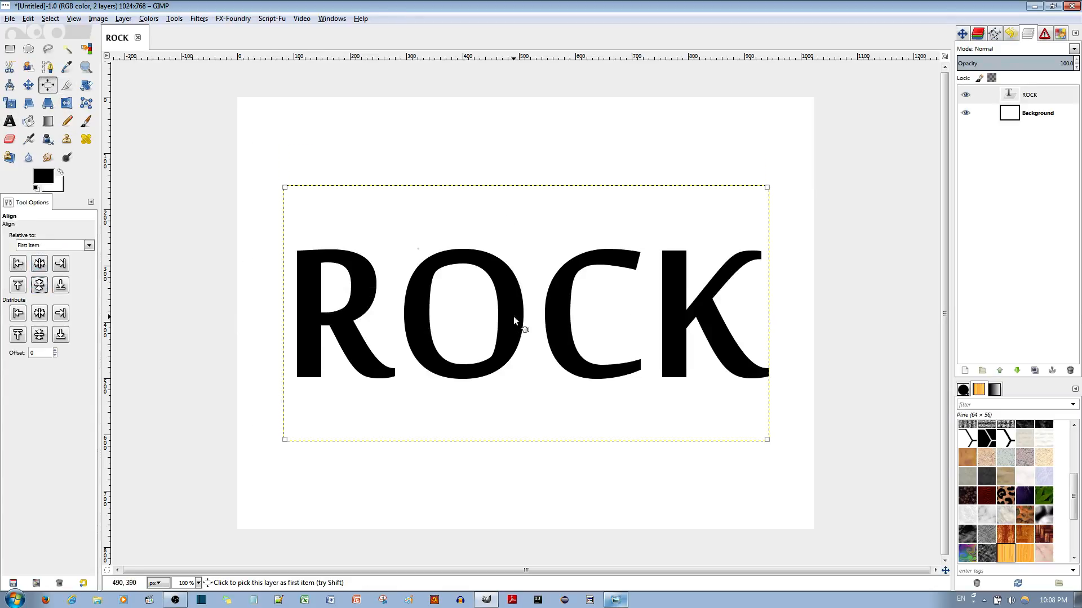
Step: Set the Bucket Fill tool to fill the ROCK layer with a pattern instead of a colour
left_click(1018, 203)
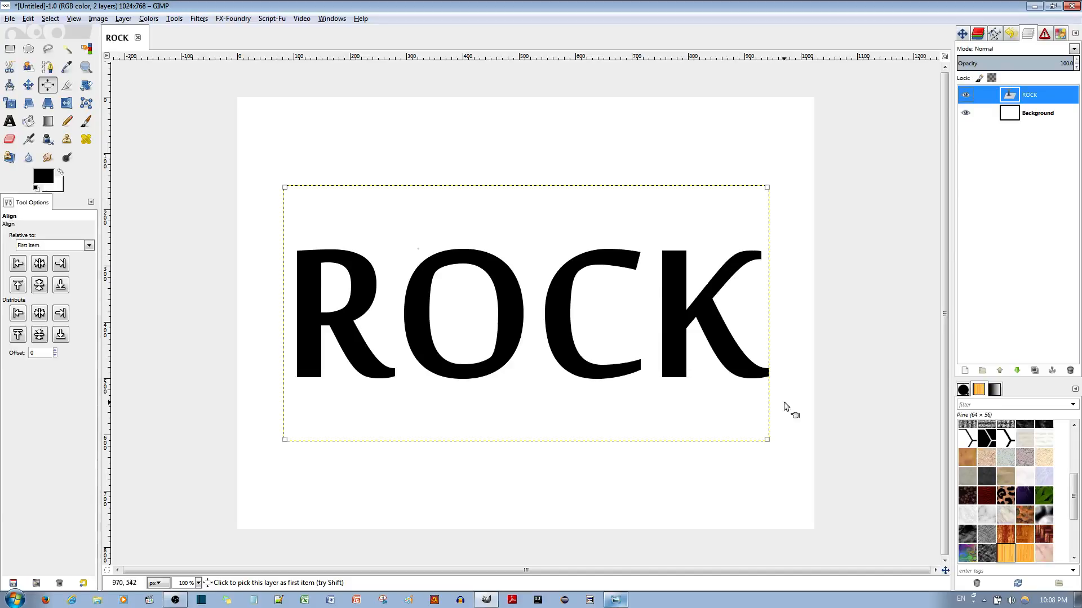
left_click_drag(1072, 498, 1072, 458)
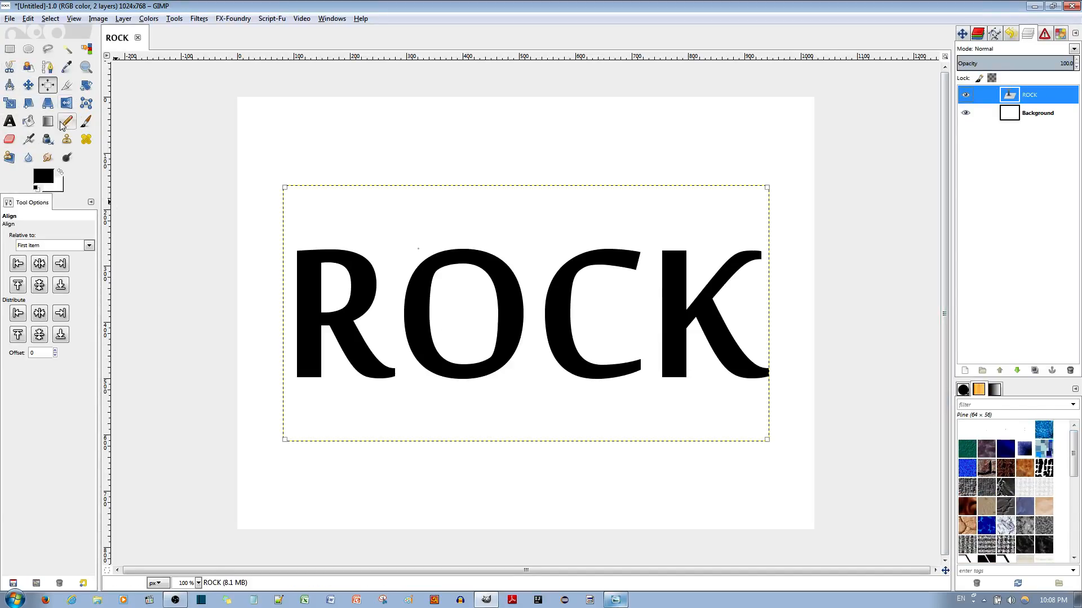
left_click(28, 120)
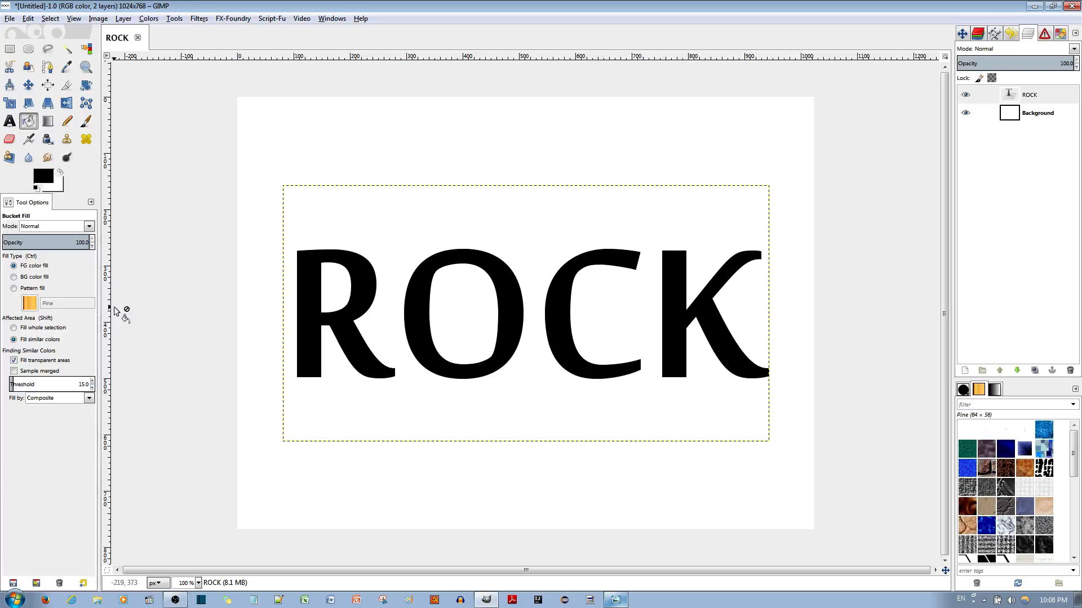
left_click(14, 288)
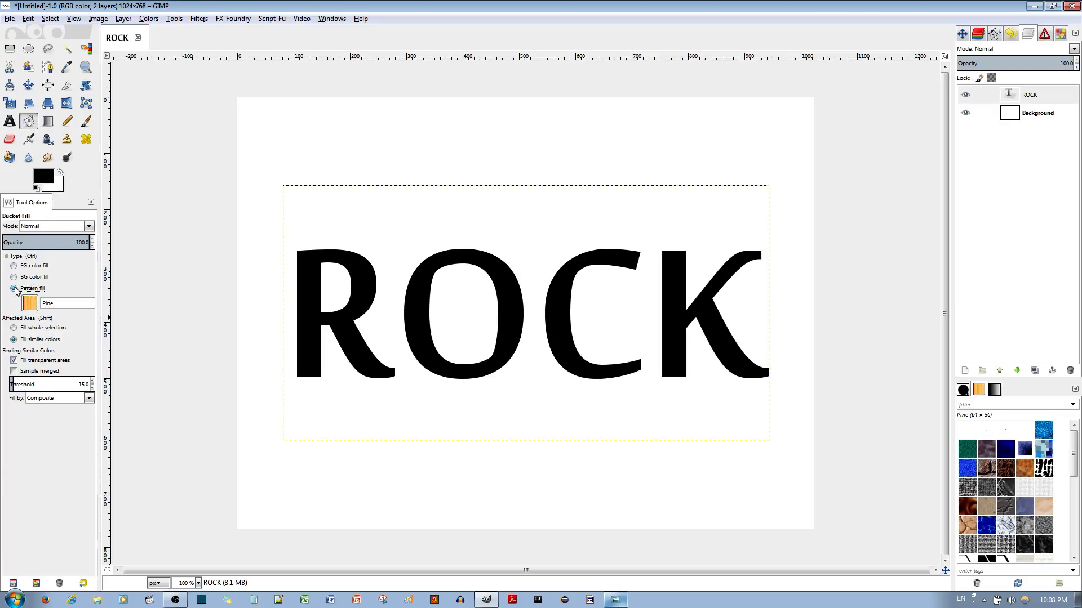
Step: Try filling the transparent area around the letters with the 3D Green pattern, and undo that fill
left_click(1043, 430)
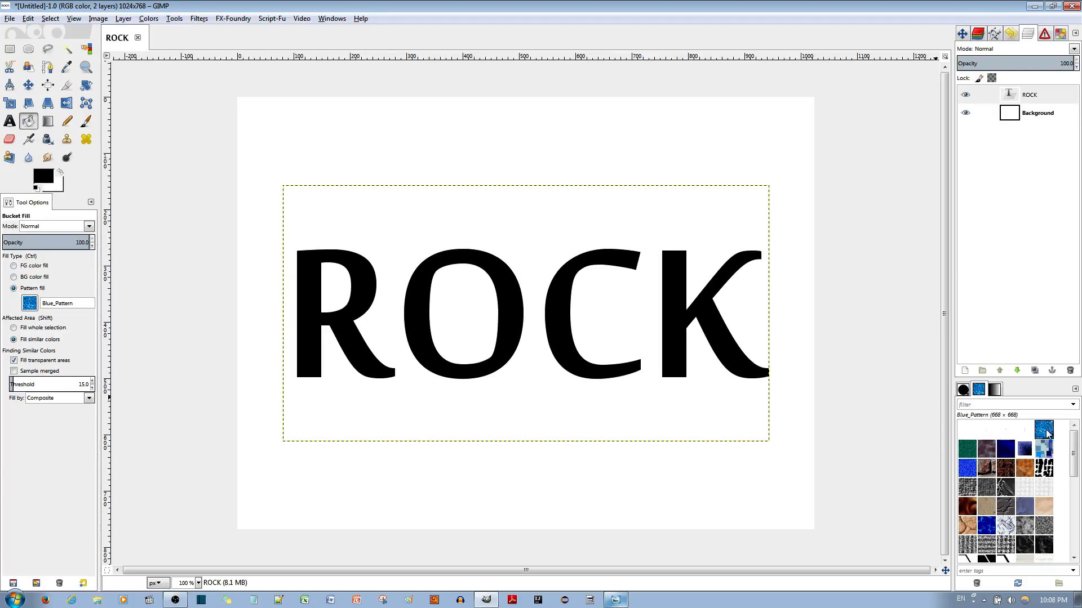
left_click(967, 450)
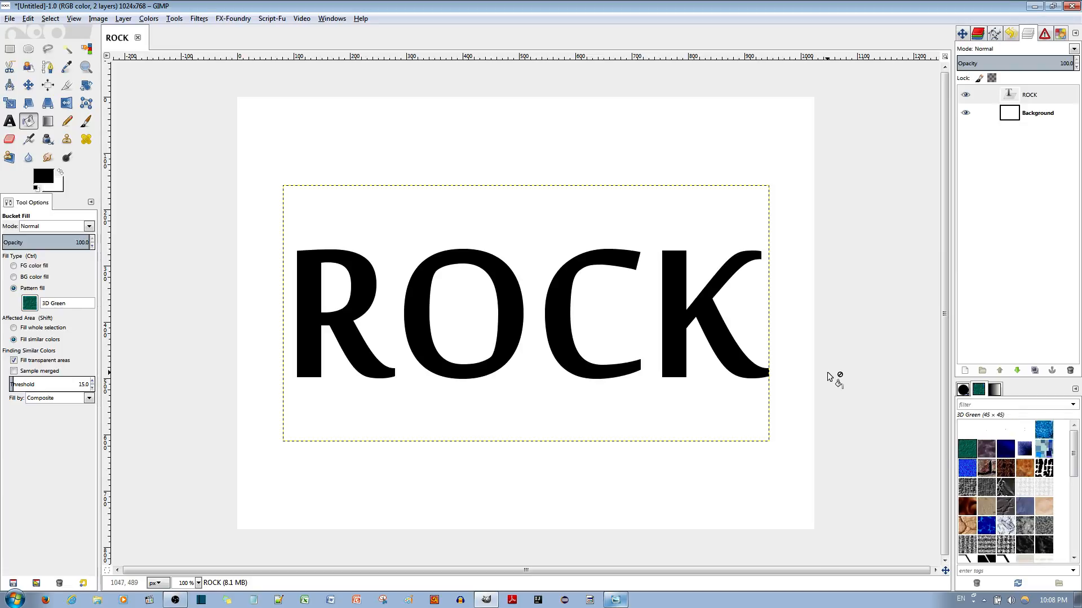
left_click(705, 399)
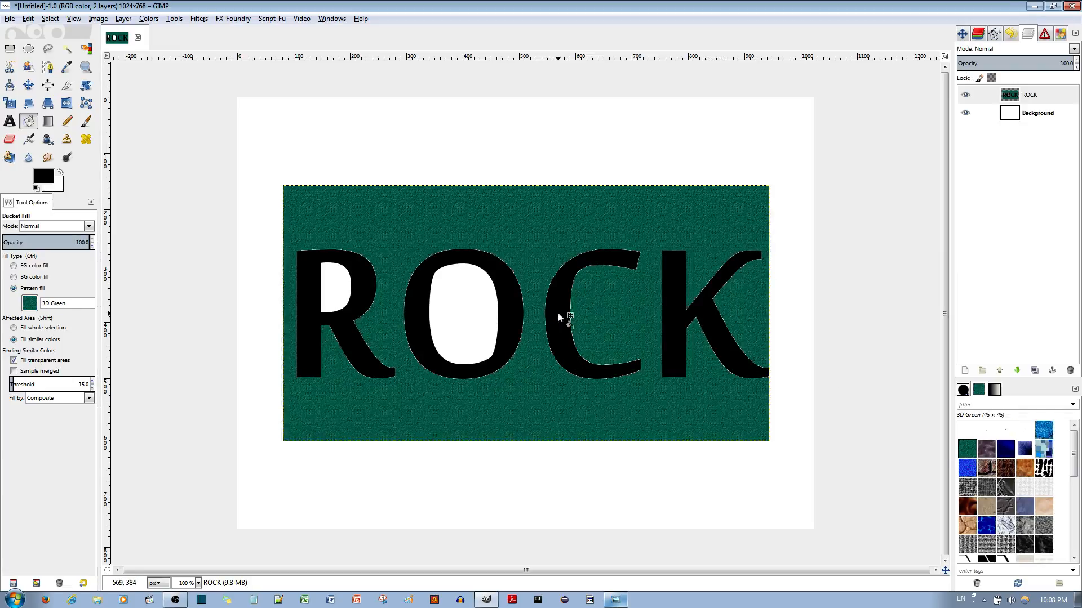
key("ctrl+z")
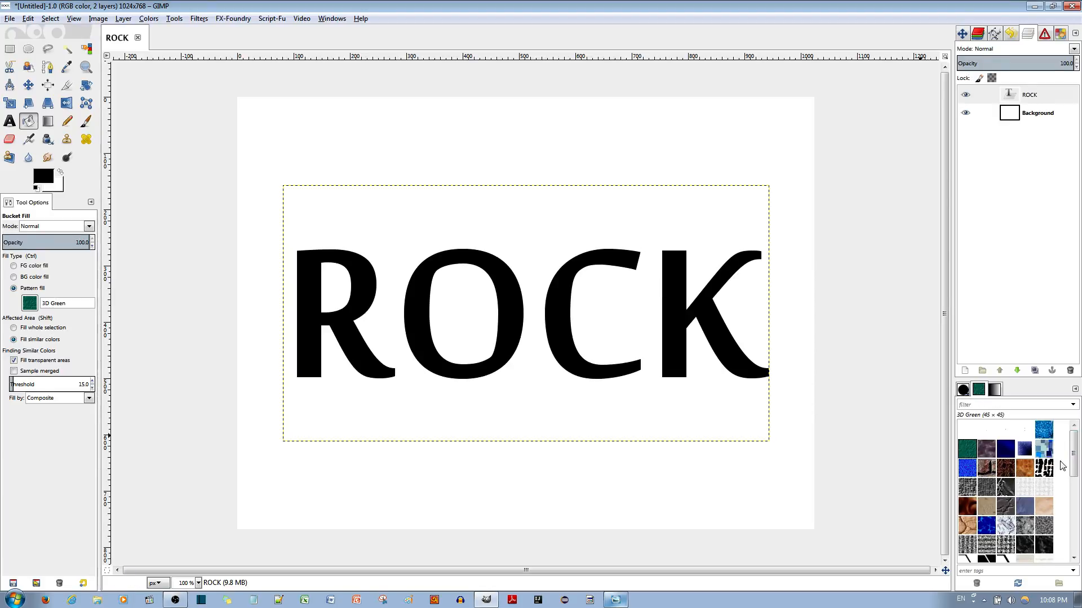
Step: Select the ROCK letters from the layer's alpha and fill the whole selection with Blue_Pattern
left_click(1043, 430)
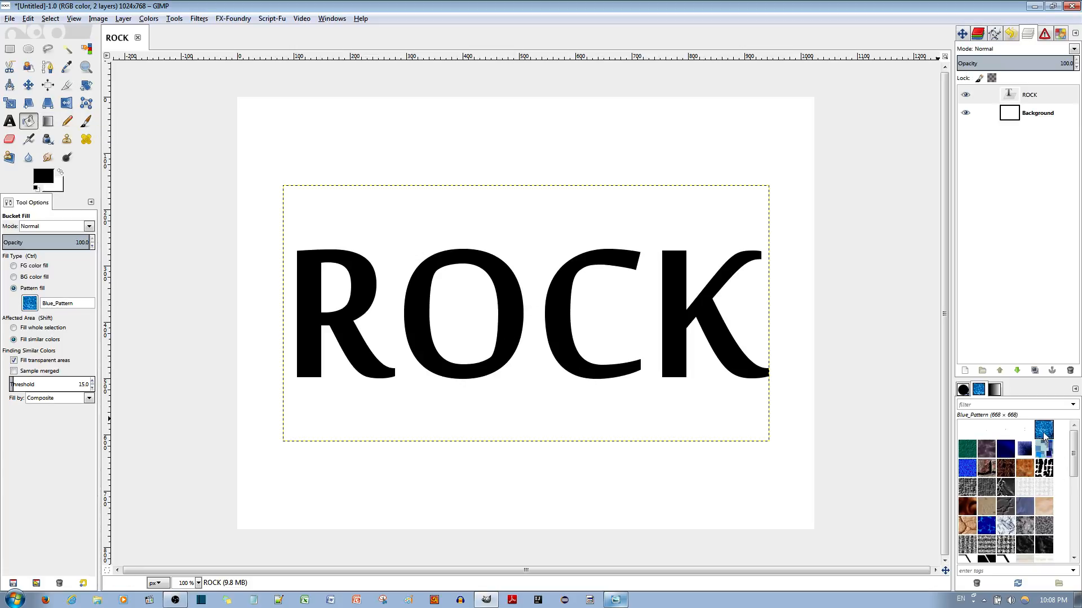
right_click(1012, 99)
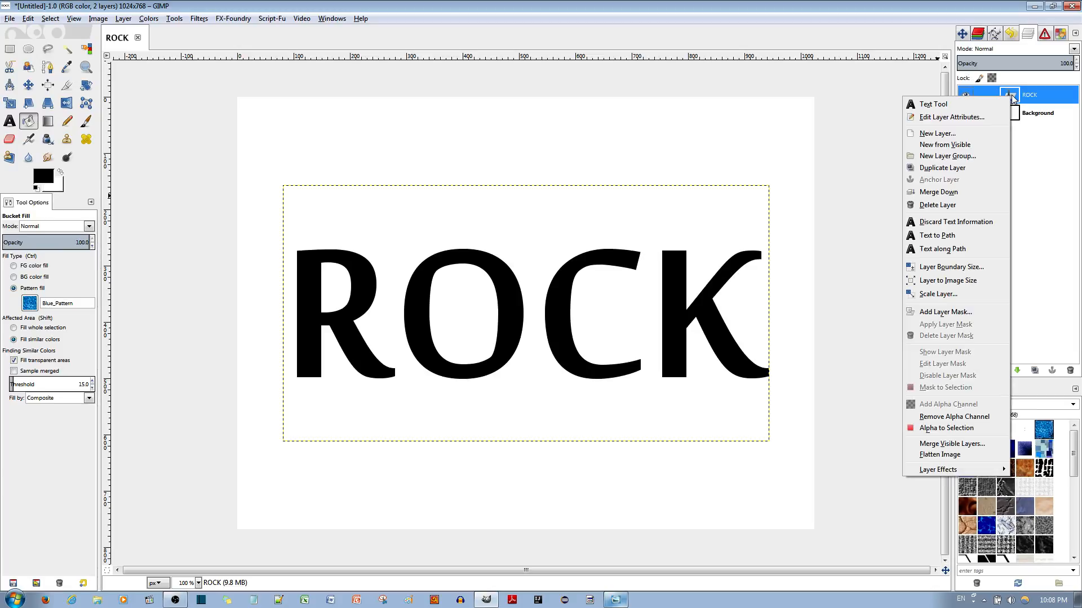
left_click(947, 428)
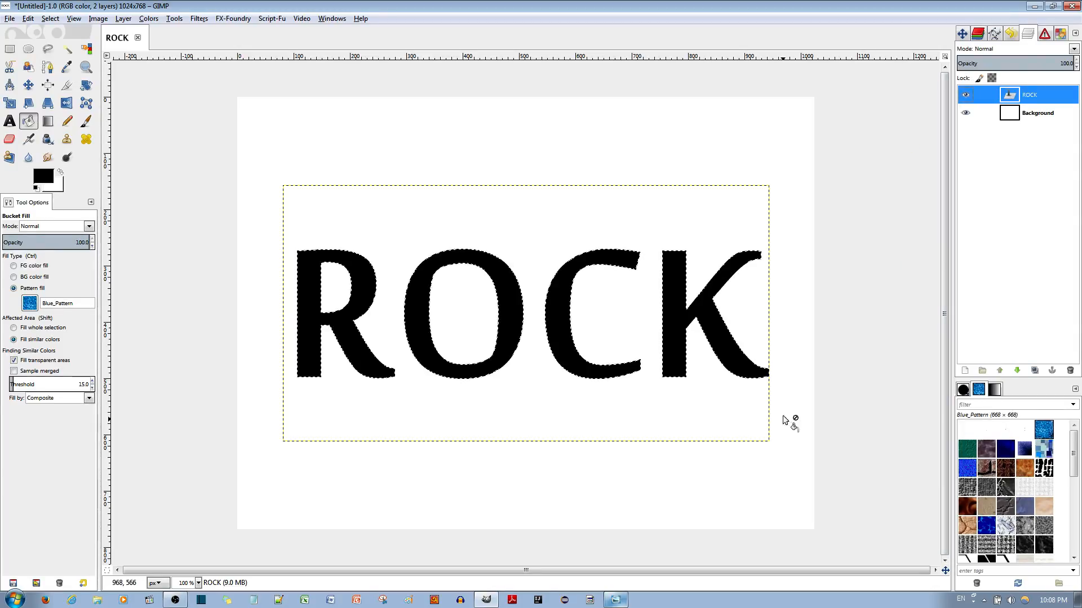
left_click(674, 332, "shift")
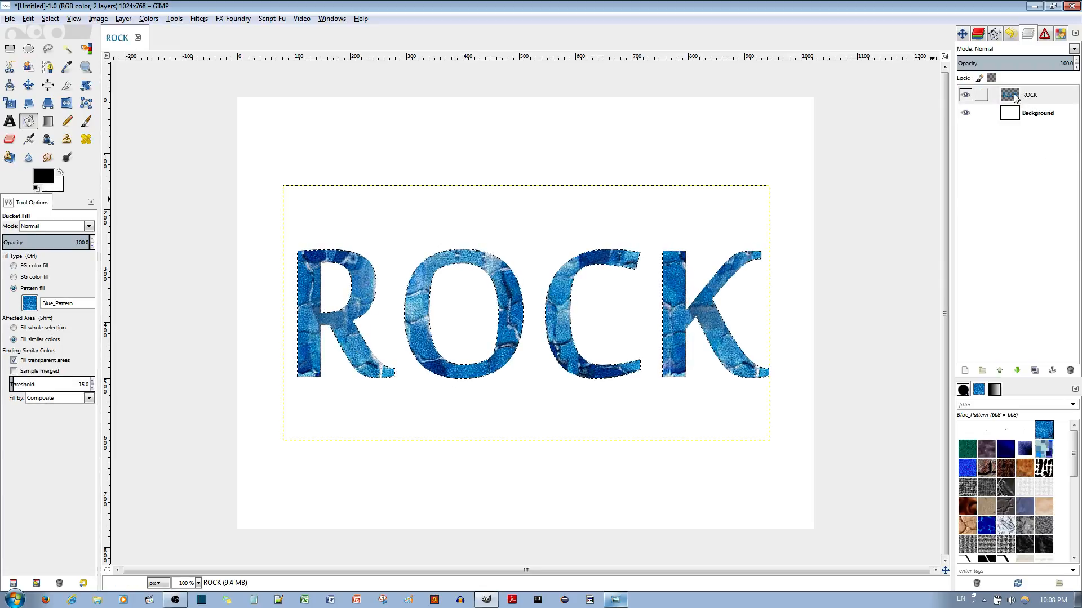
Step: Duplicate the patterned ROCK layer and clear the selection around the letters
left_click(1042, 199)
left_click(1034, 370)
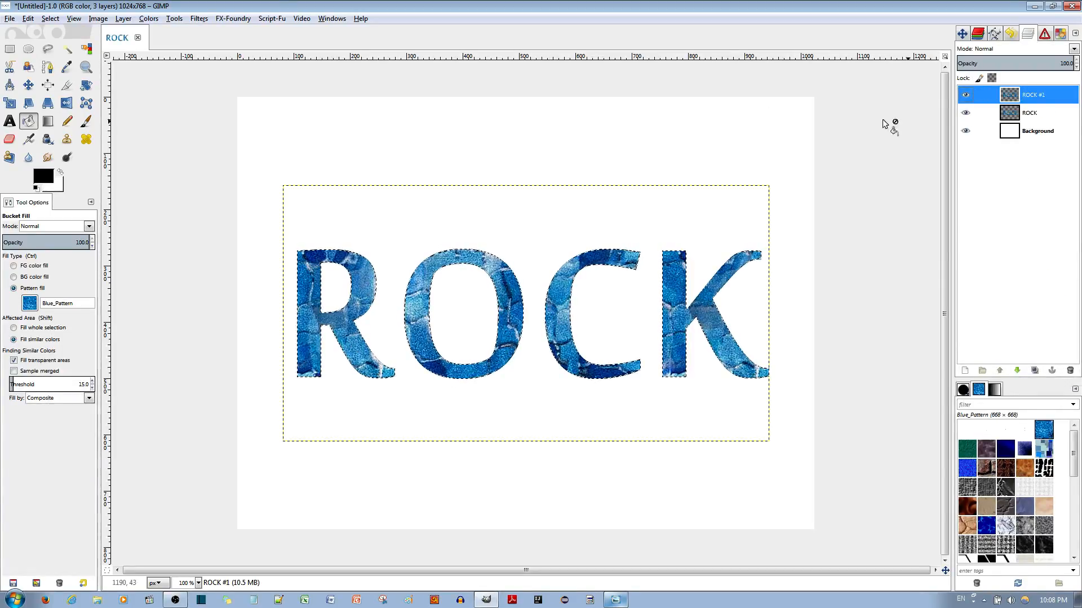
left_click(50, 18)
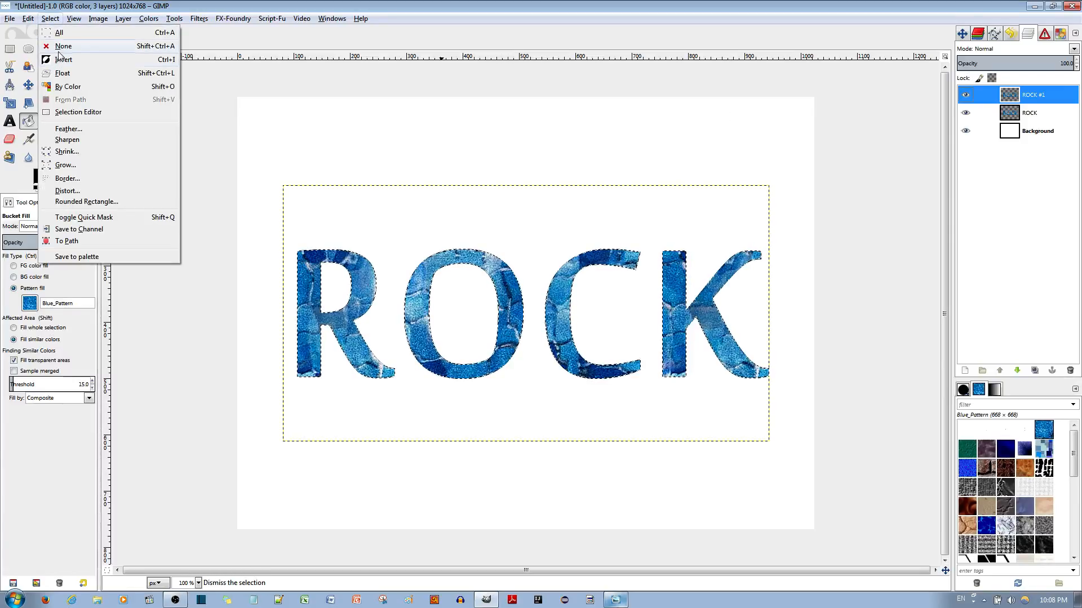
left_click(58, 47)
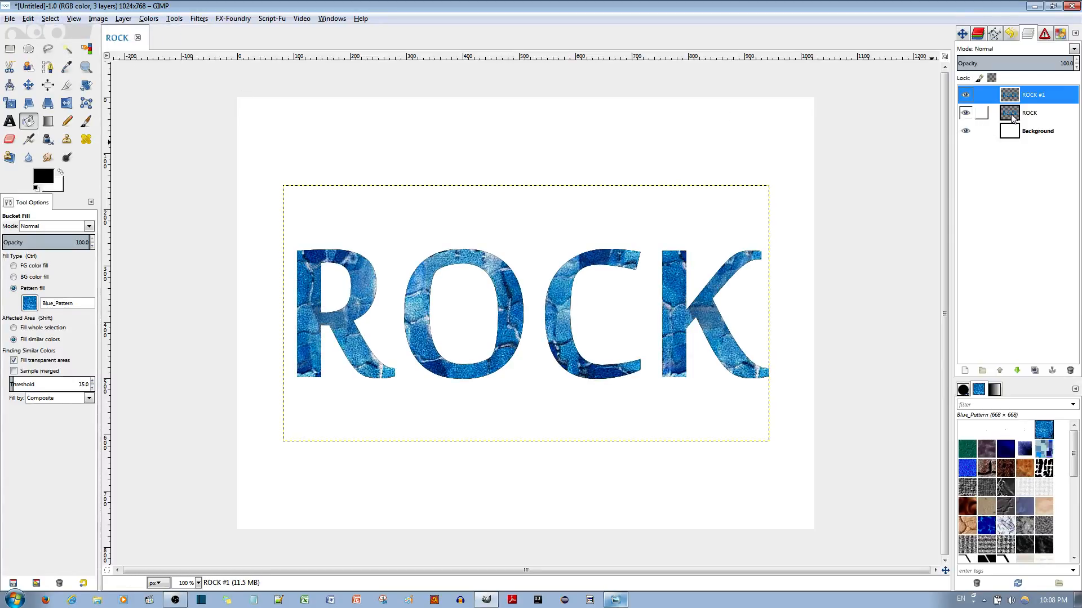
Step: Start a Motion Blur on the original ROCK layer with the Zoom blur type, previewing the letter R
left_click(1012, 115)
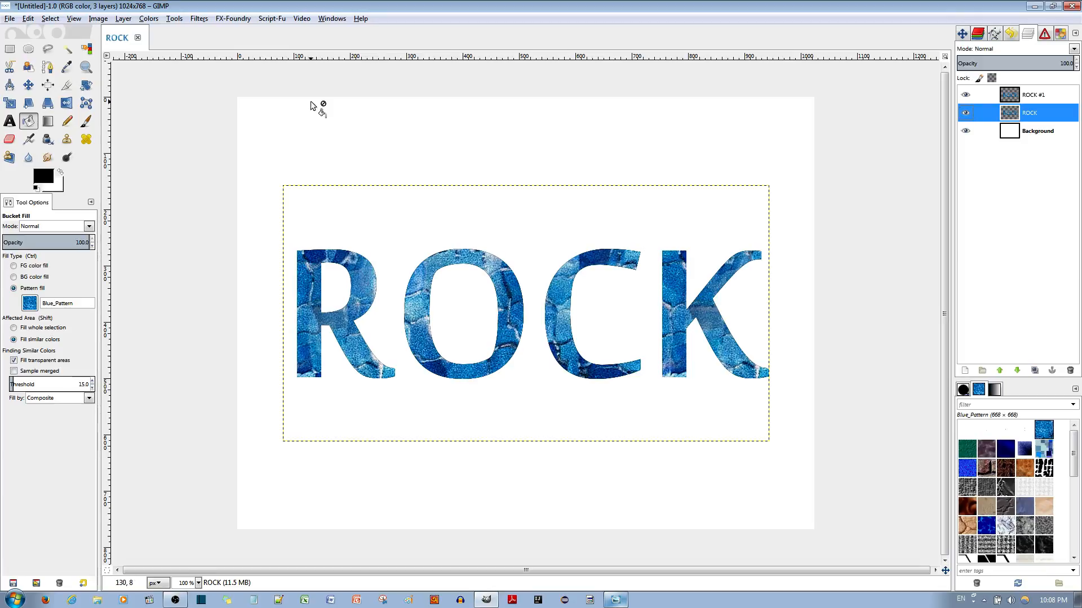
left_click(199, 19)
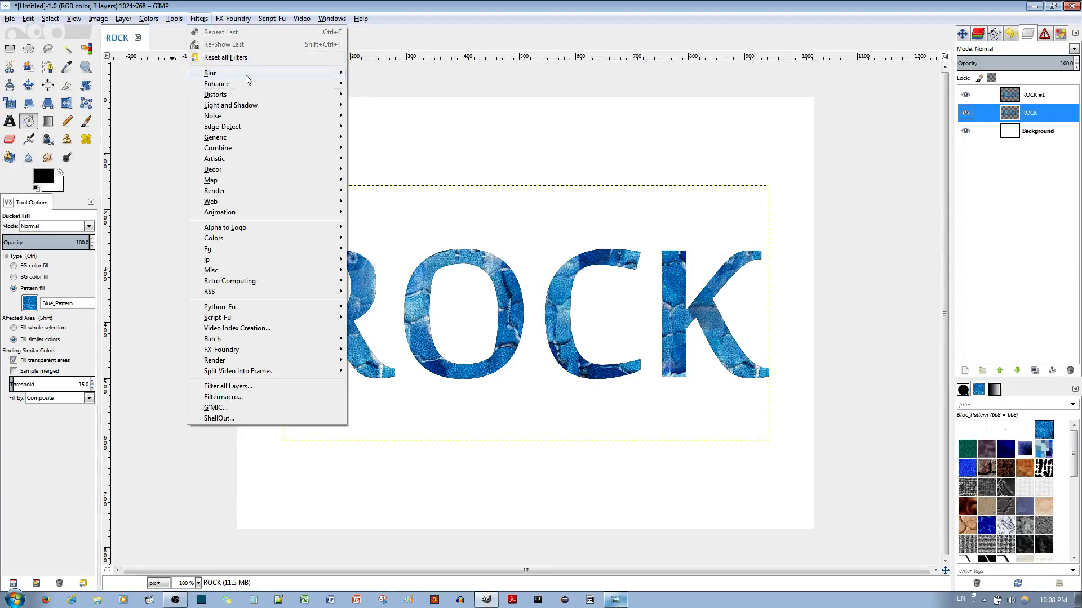
mouse_move(246, 75)
left_click(380, 106)
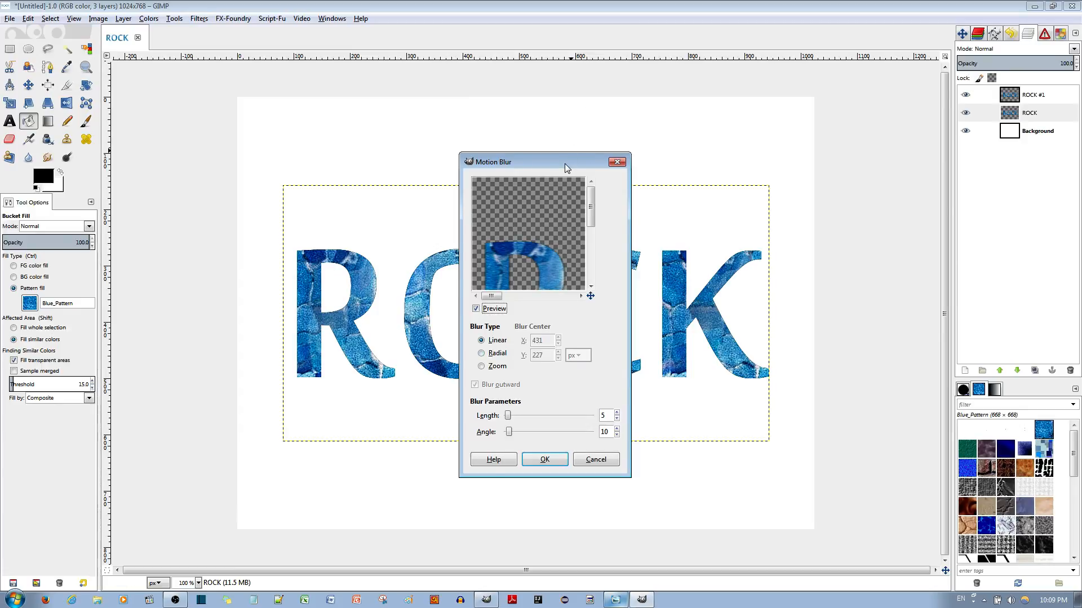
left_click_drag(564, 163, 905, 131)
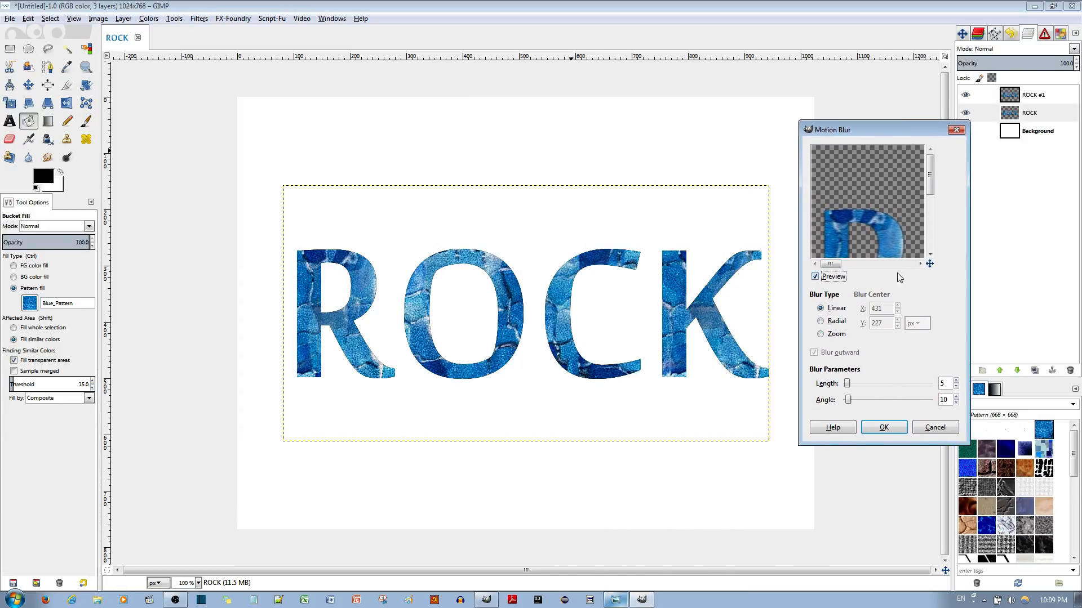
left_click(828, 335)
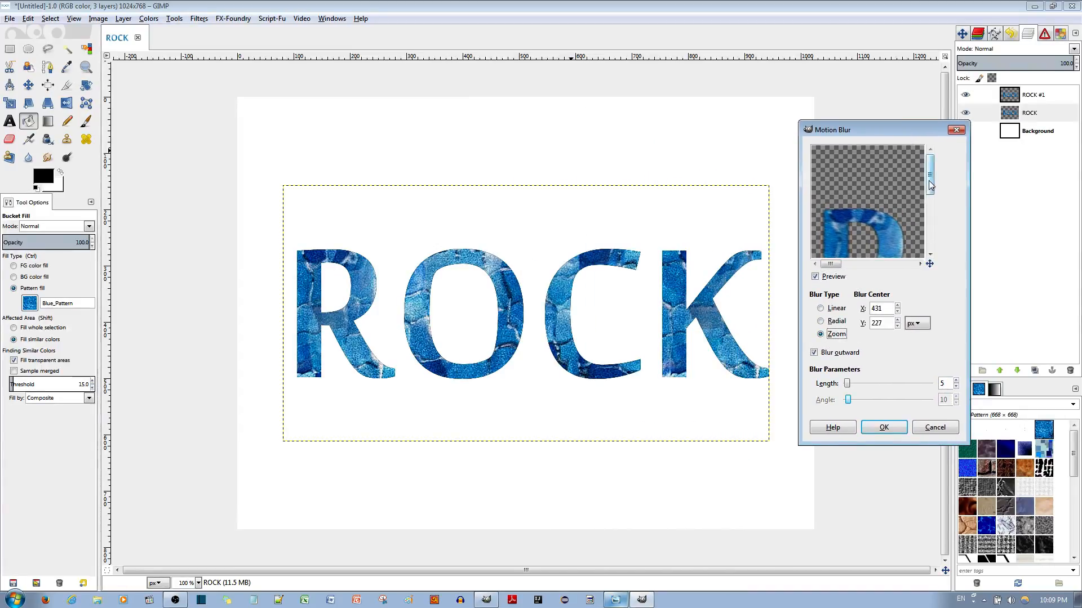
left_click_drag(929, 192, 938, 215)
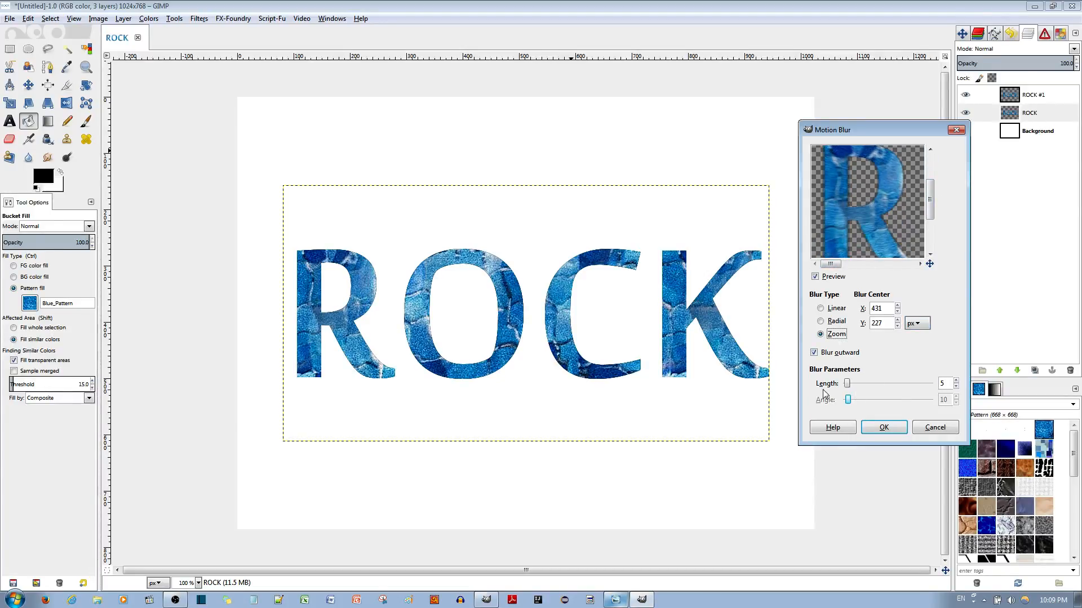
Step: Set the zoom blur length to 32 and turn off Blur outward
left_click(941, 384)
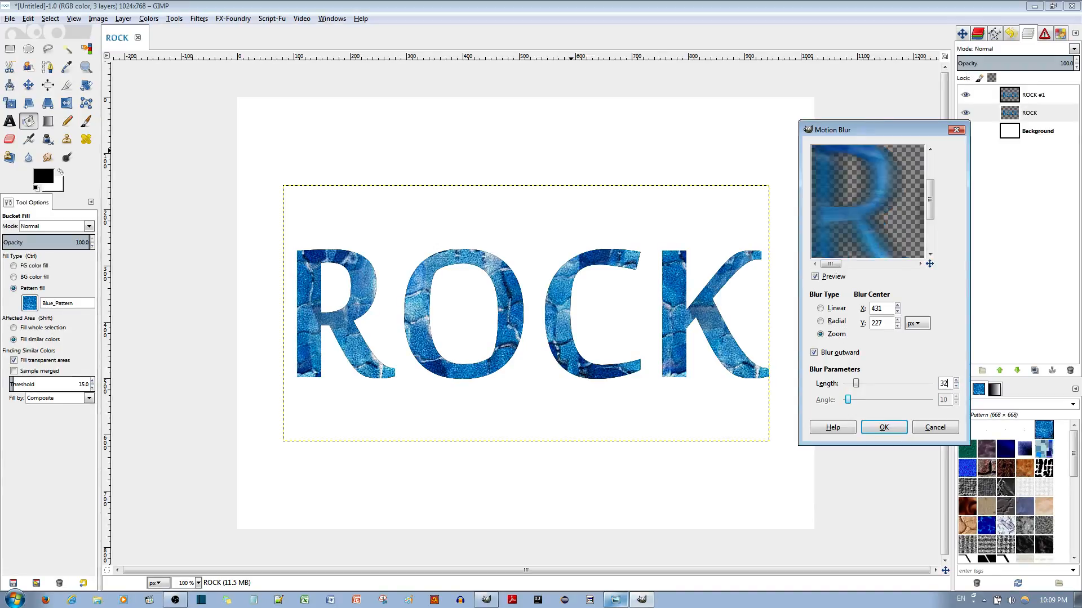
scroll(883, 243, "up", 1)
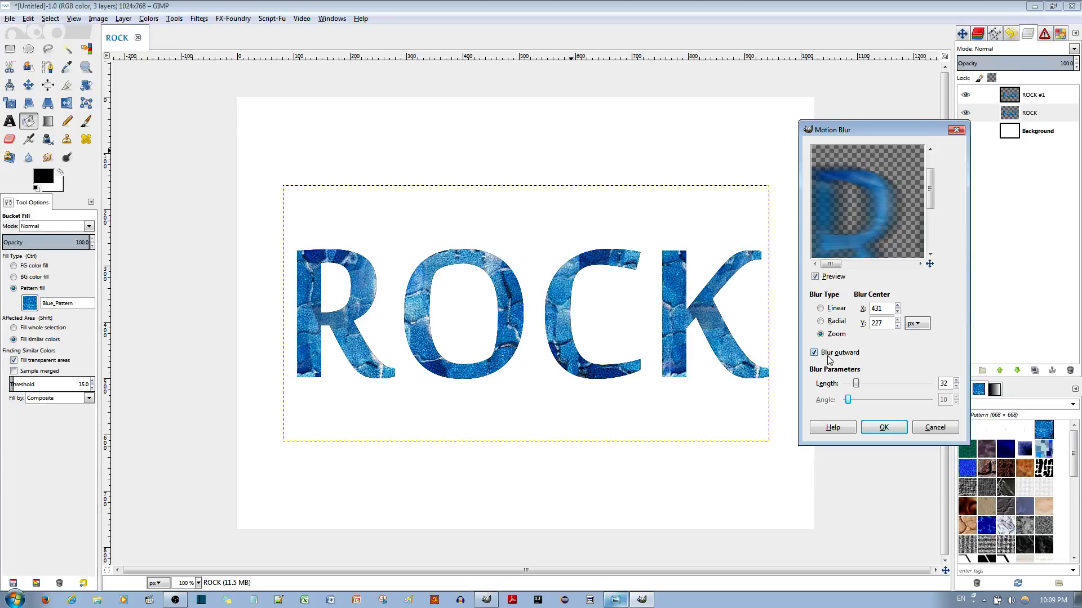
left_click(818, 354)
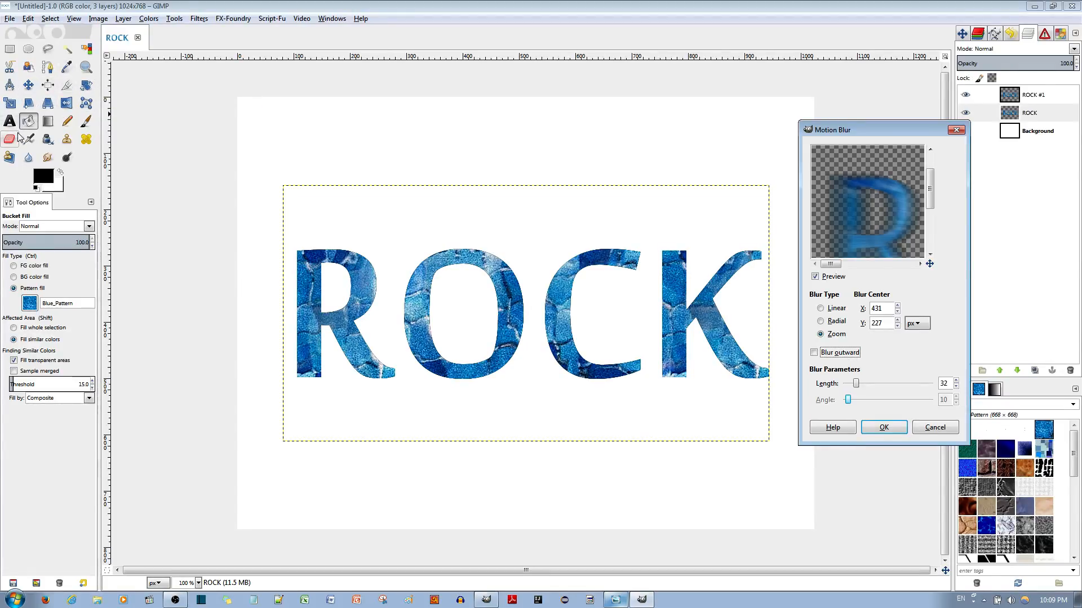
Step: Measure the distances from the centre point between the O and C to the canvas's left and top edges
left_click(9, 87)
left_click_drag(534, 318, 238, 319)
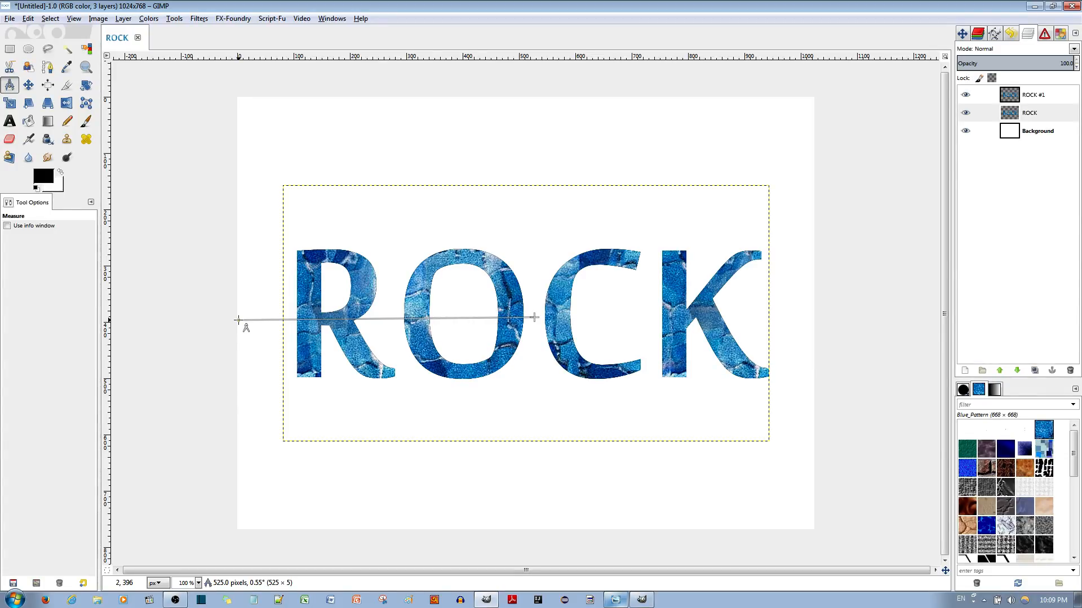
left_click_drag(238, 320, 538, 100)
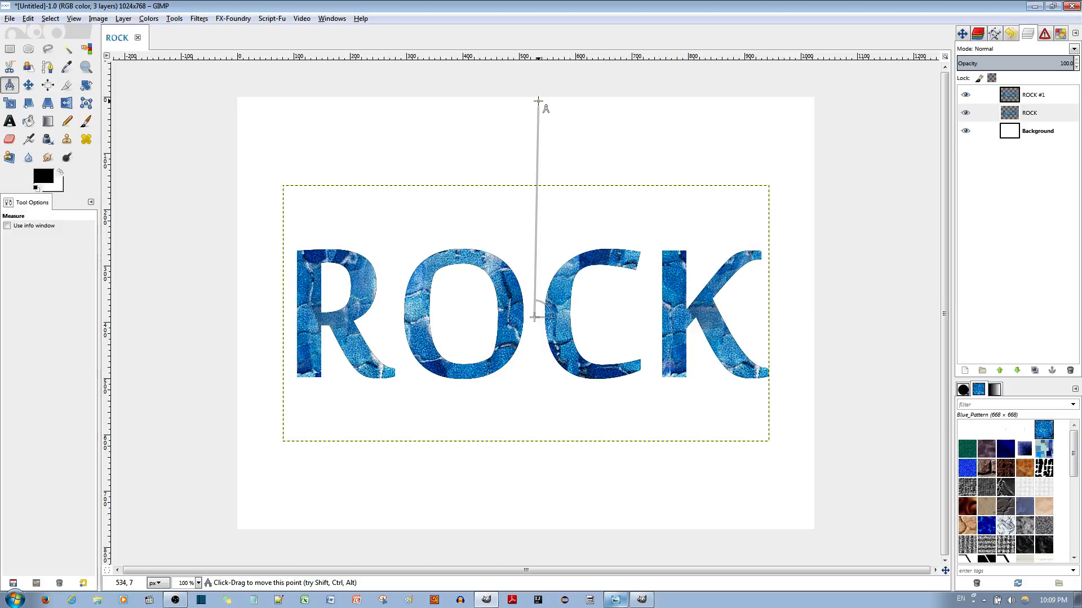
Step: Set the blur centre to X 525 and Y 385 px and apply the zoom blur to the ROCK layer
left_click(641, 599)
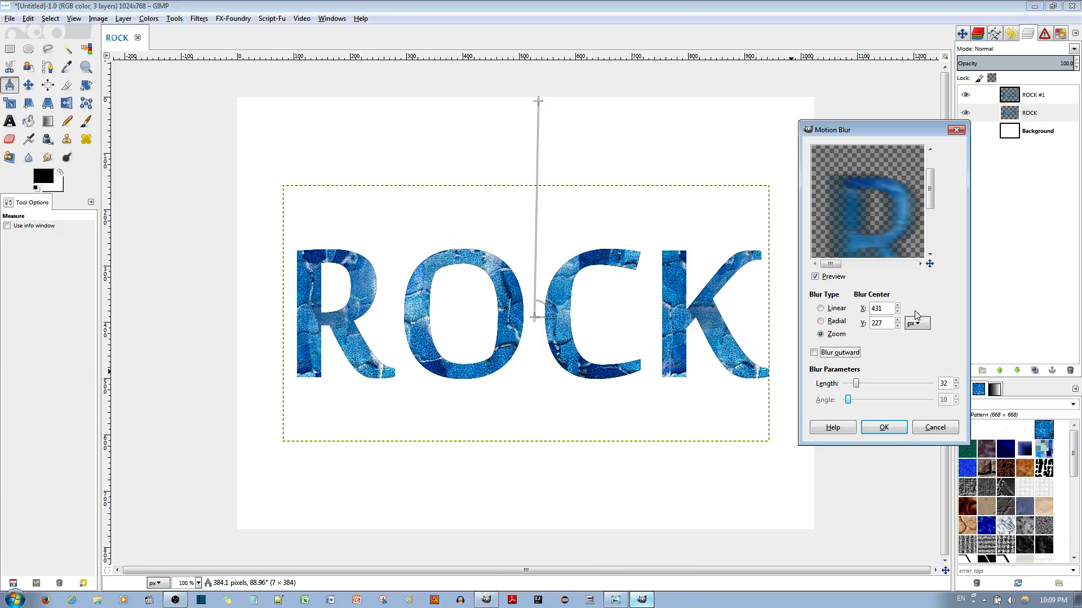
double_click(886, 312)
double_click(884, 325)
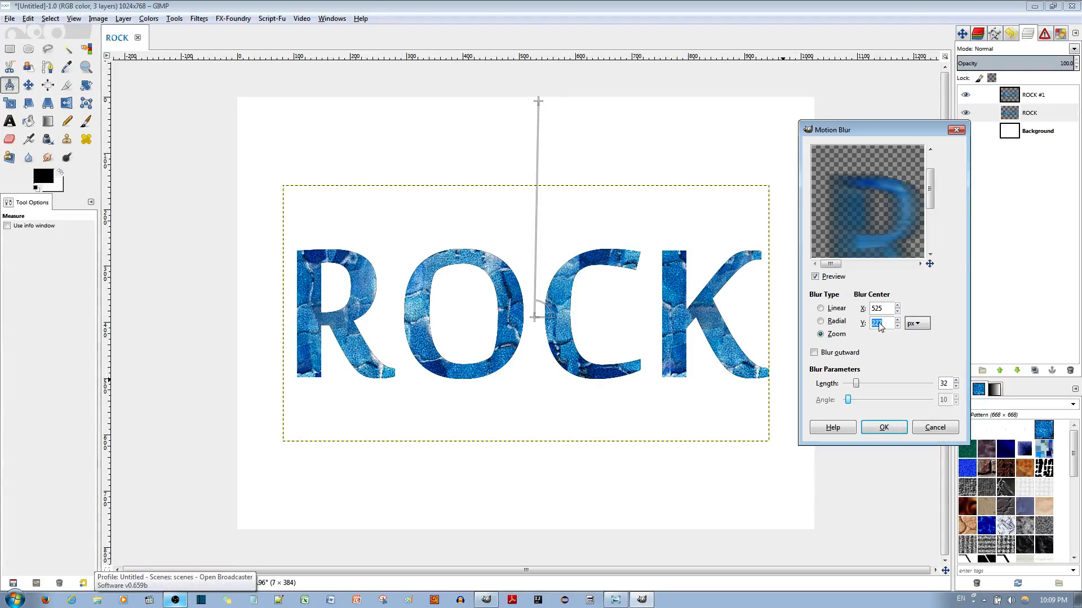
type("385")
left_click(814, 353)
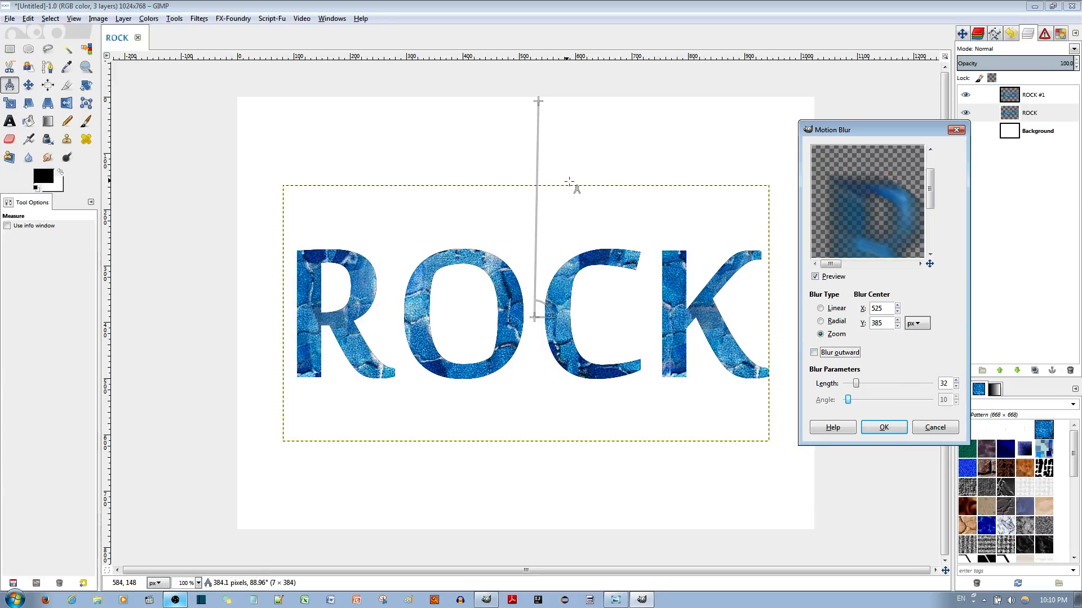
left_click(883, 428)
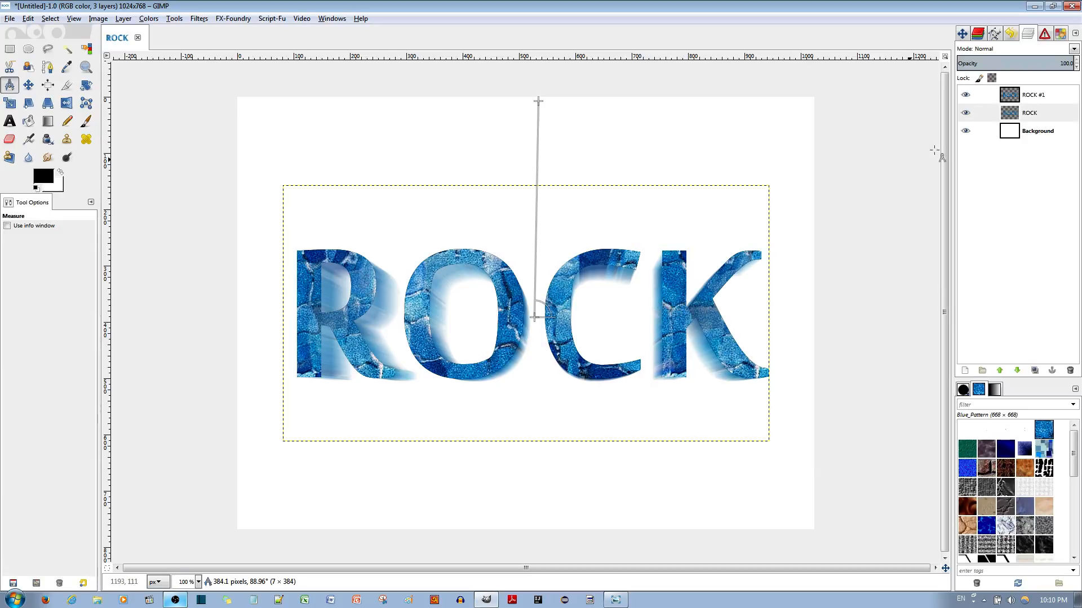
Step: Undo the zoom blur on the ROCK layer
right_click(1012, 116)
left_click(1038, 202)
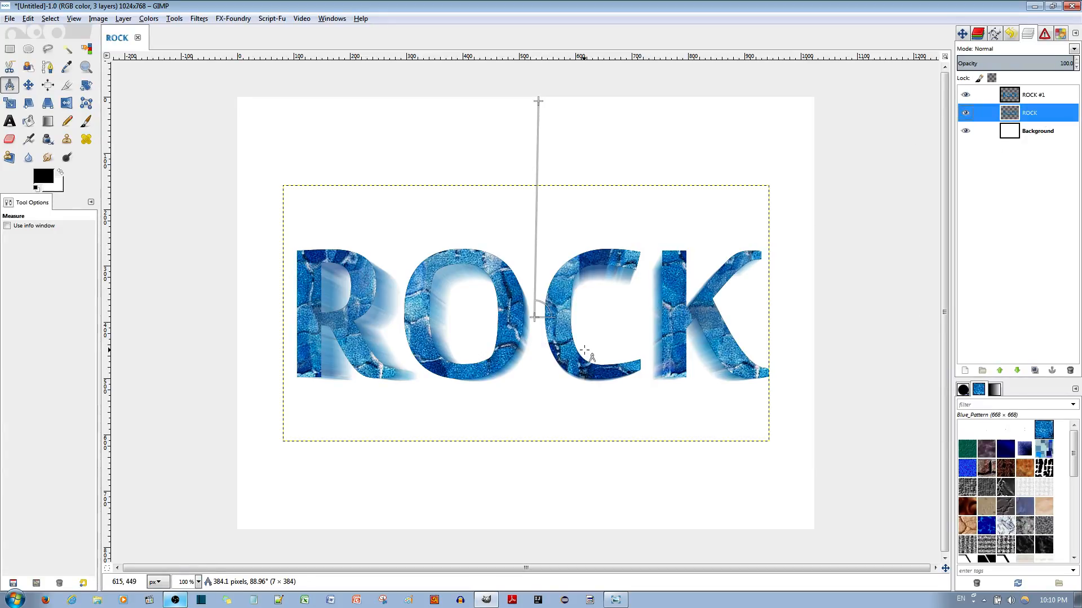
key("ctrl+z")
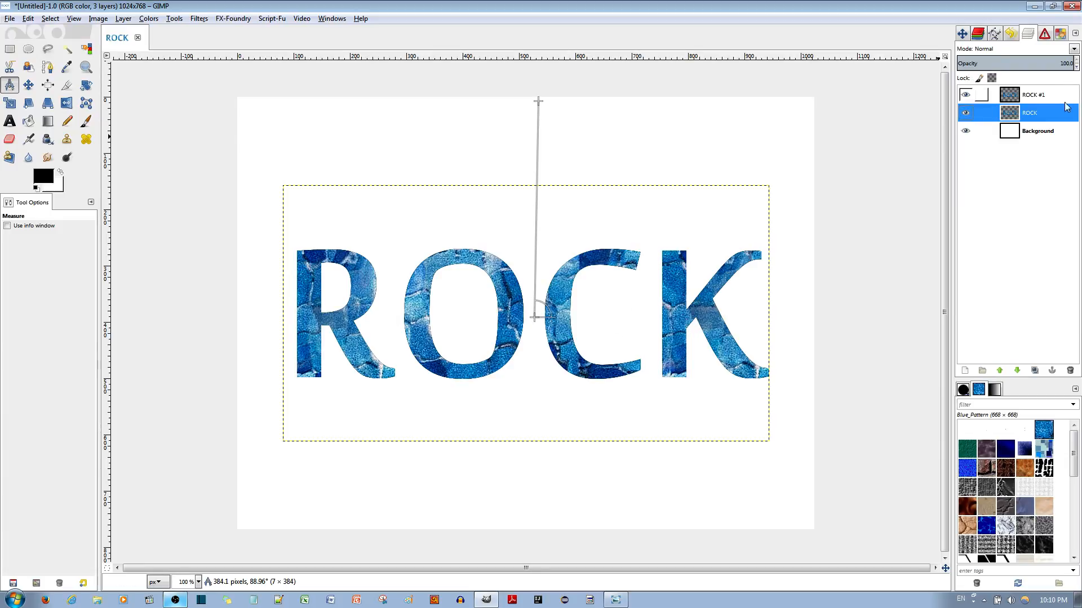
Step: Expand the boundaries of the ROCK and ROCK #1 layers to the image size
right_click(1008, 123)
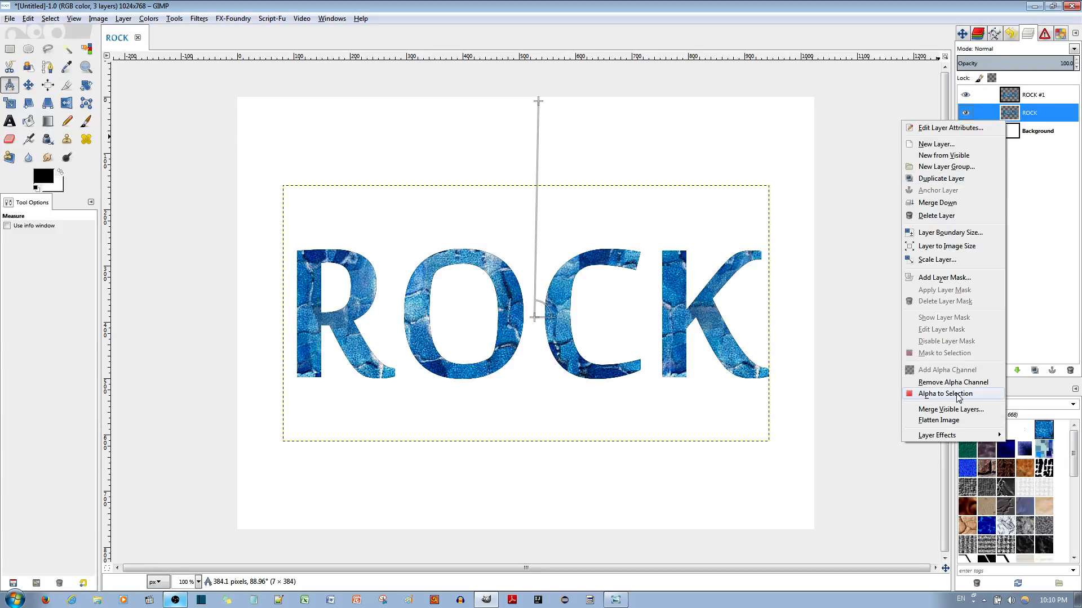
left_click(938, 252)
left_click(1015, 100)
right_click(1016, 100)
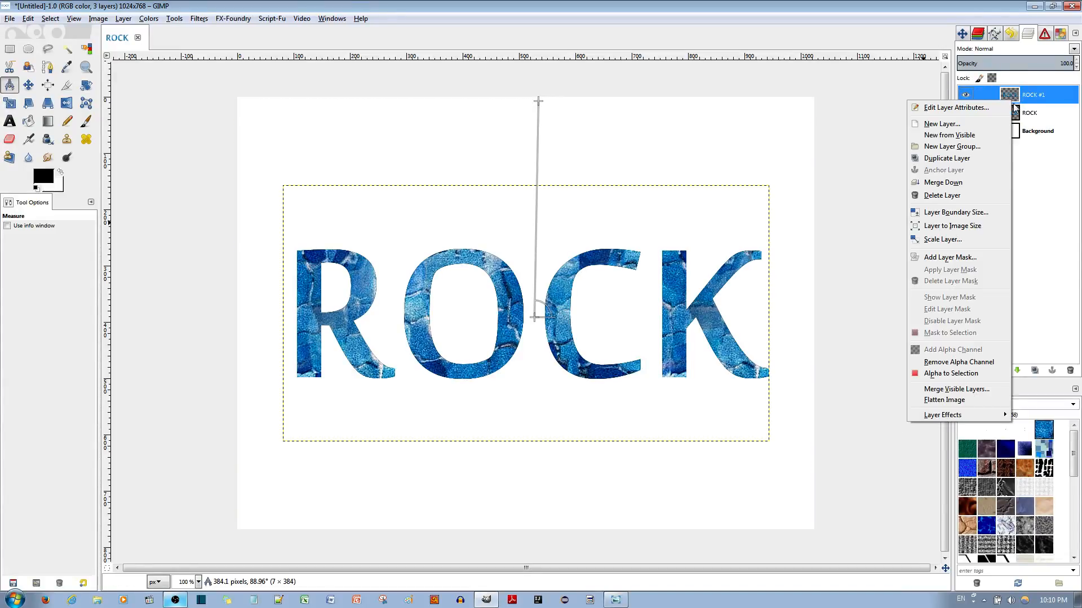
left_click(957, 226)
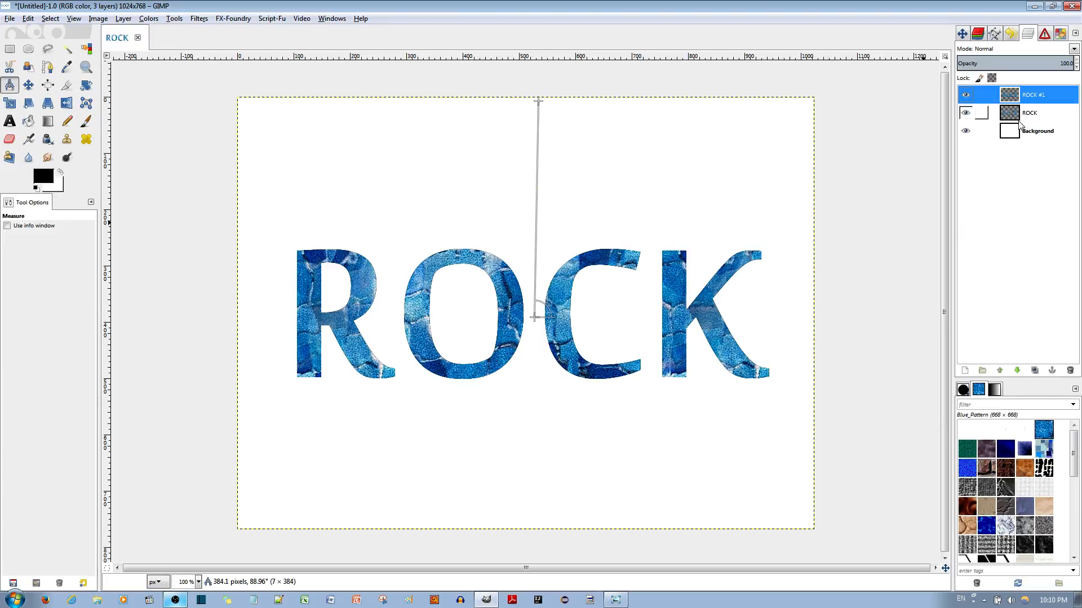
Step: Repeat the Motion Blur with the same settings on the ROCK layer
left_click(1013, 114)
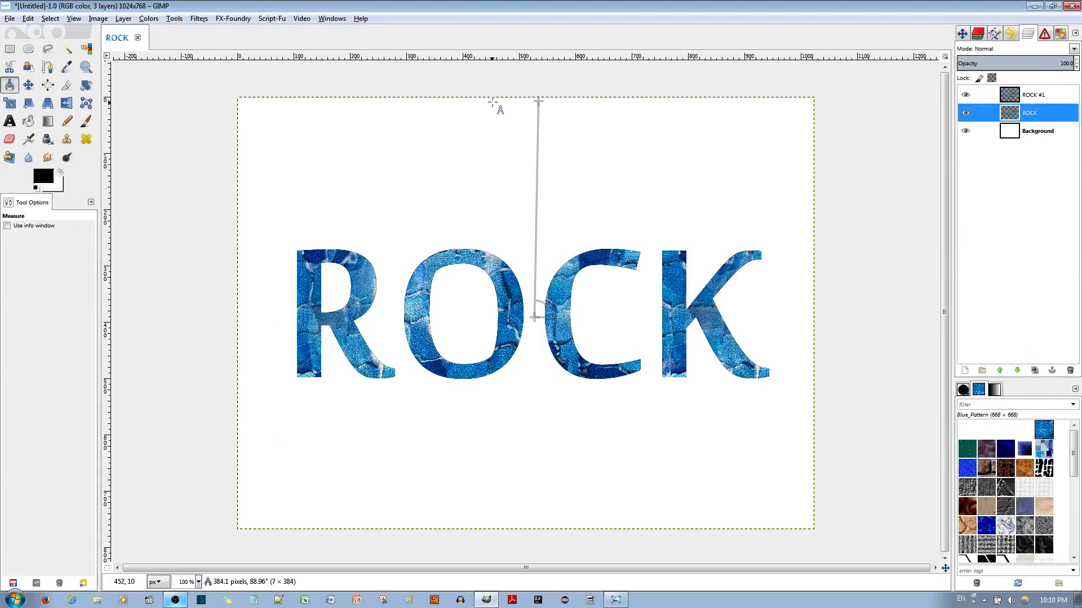
left_click(203, 19)
mouse_move(232, 18)
mouse_move(199, 19)
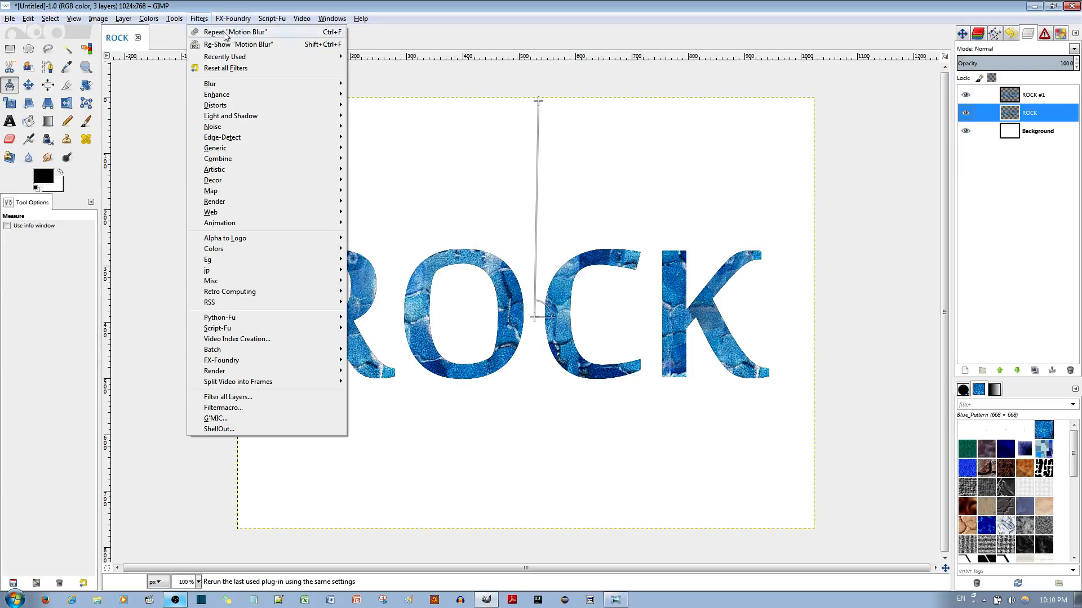
left_click(228, 32)
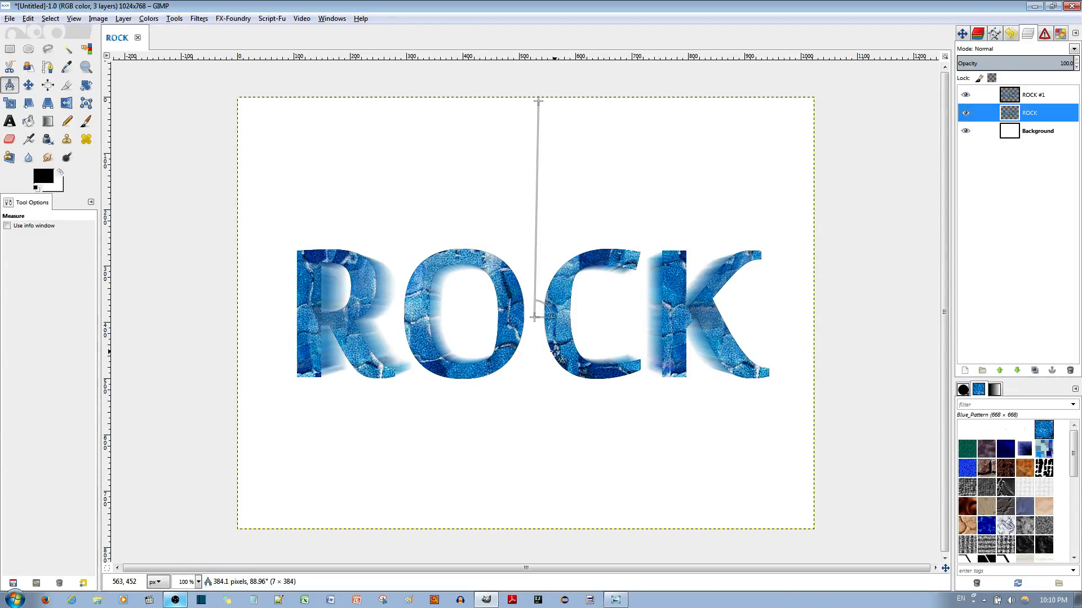
Step: Toggle the ROCK #1 layer's visibility to compare the sharp and blurred letters, leaving it hidden
left_click(965, 97)
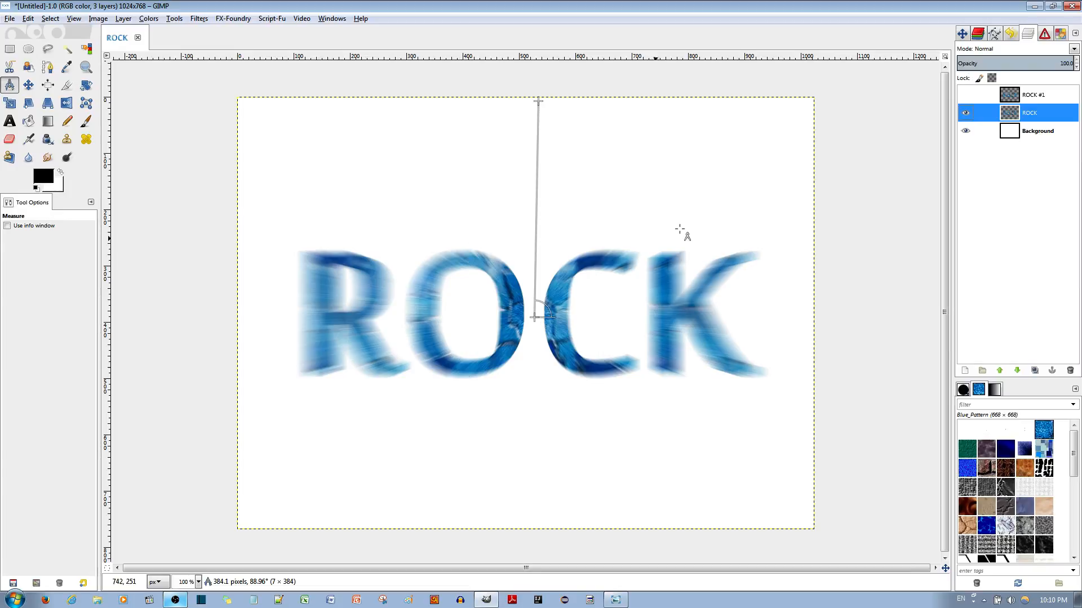
left_click(965, 96)
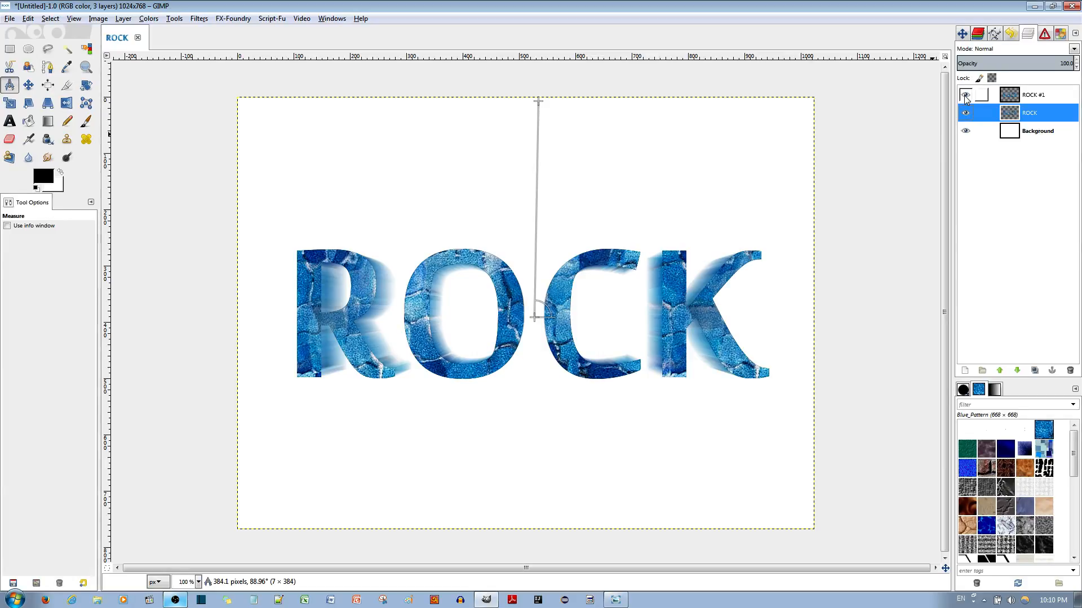
left_click(965, 95)
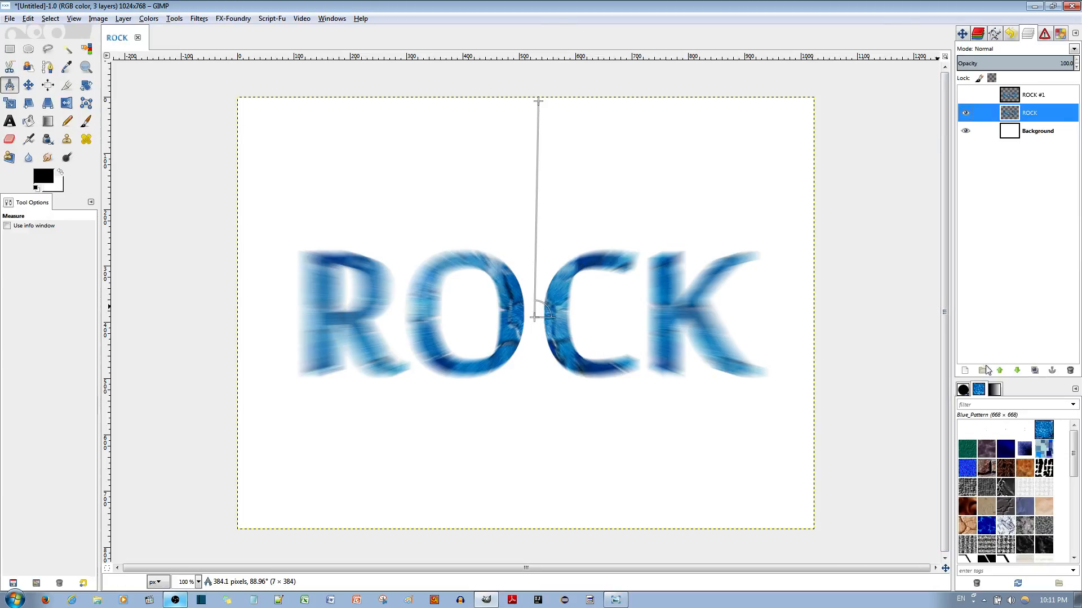
Step: Add a 1024 × 768 px transparent layer directly above the blurred ROCK layer
right_click(1013, 116)
mouse_move(1013, 115)
left_mouse_down()
mouse_move(1022, 156)
mouse_move(1013, 117)
left_mouse_up()
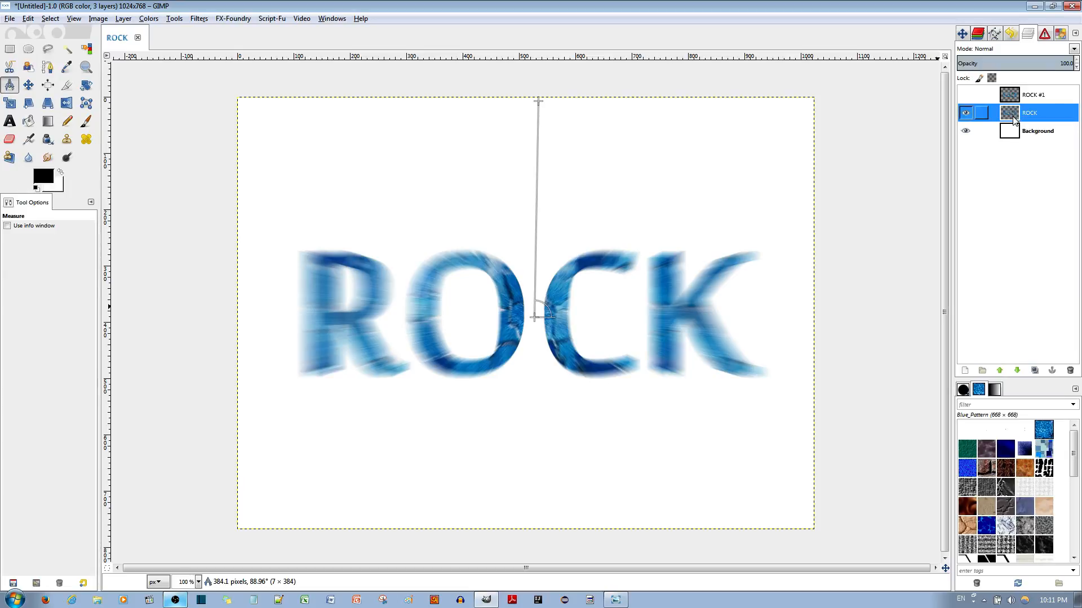
left_click(967, 373)
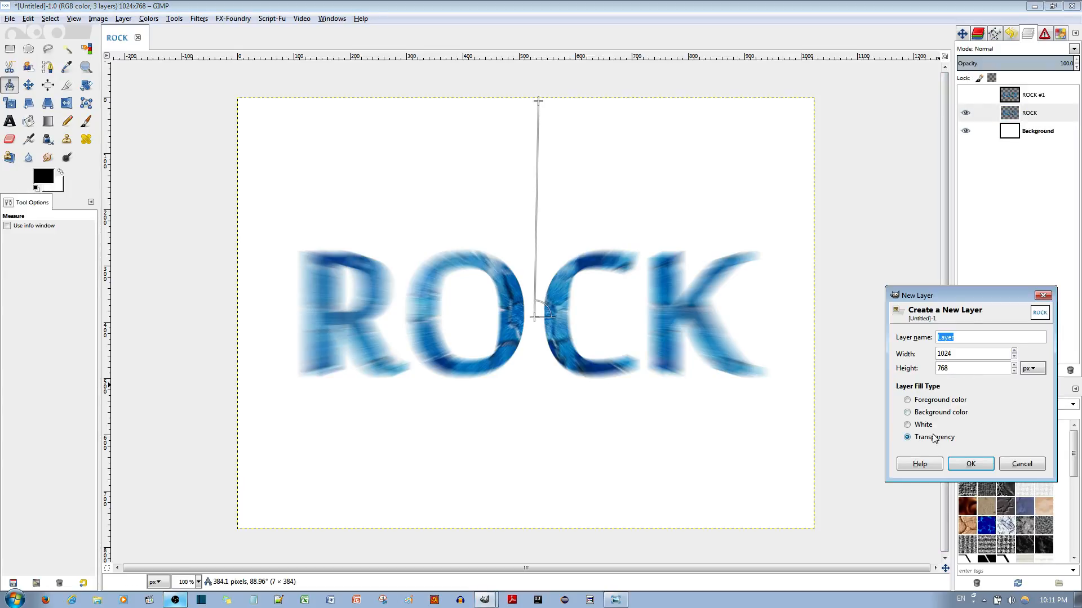
left_click(970, 465)
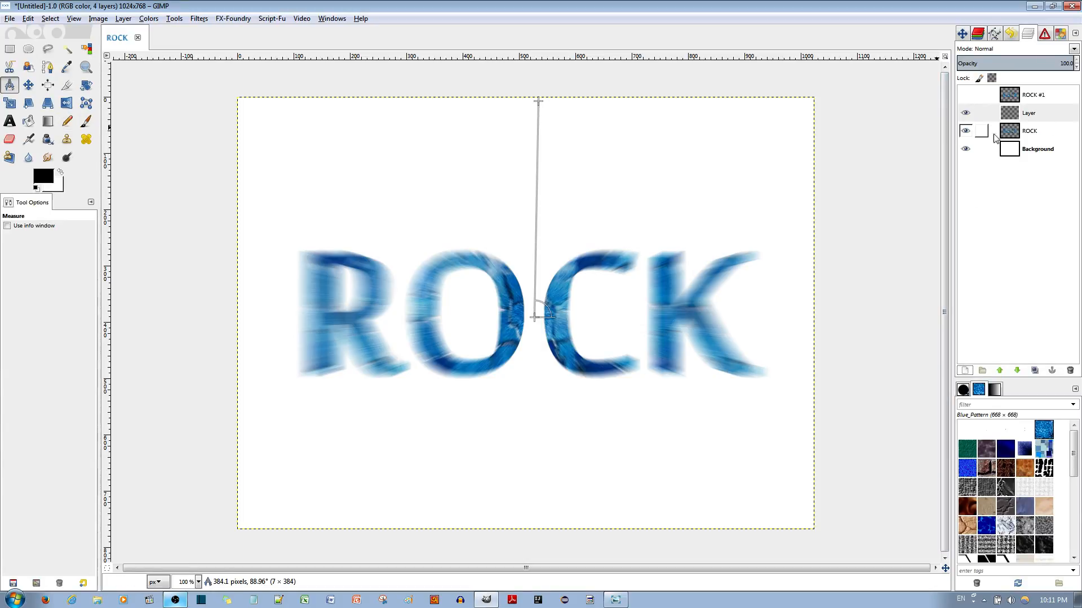
Step: Select the transparent area of the blurred ROCK layer by colour and invert the selection to the letters
left_click(1014, 139)
right_click(1007, 135)
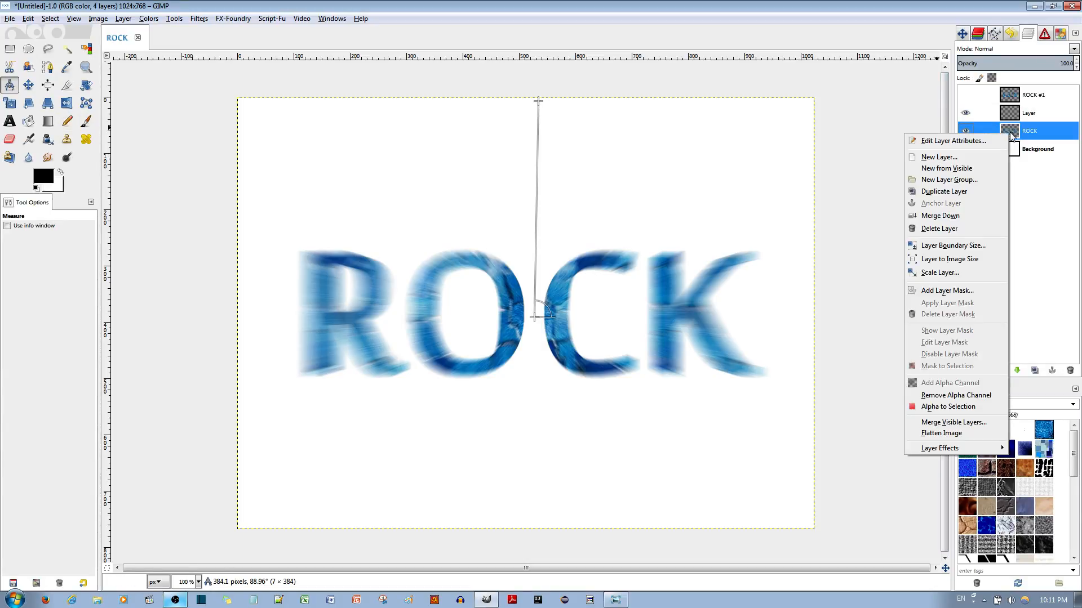
left_click(1057, 218)
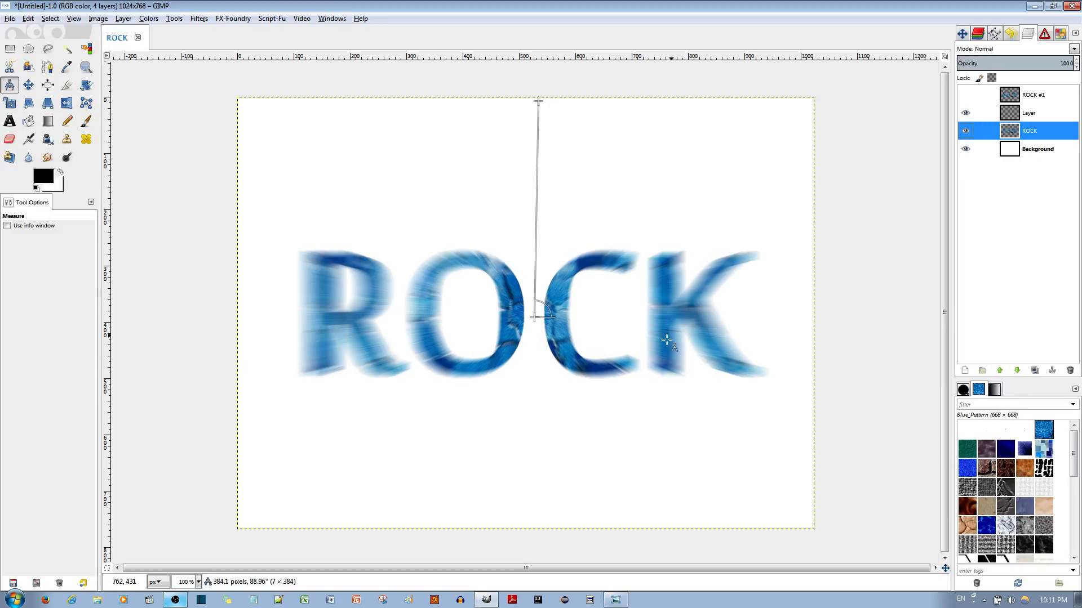
left_click(88, 49)
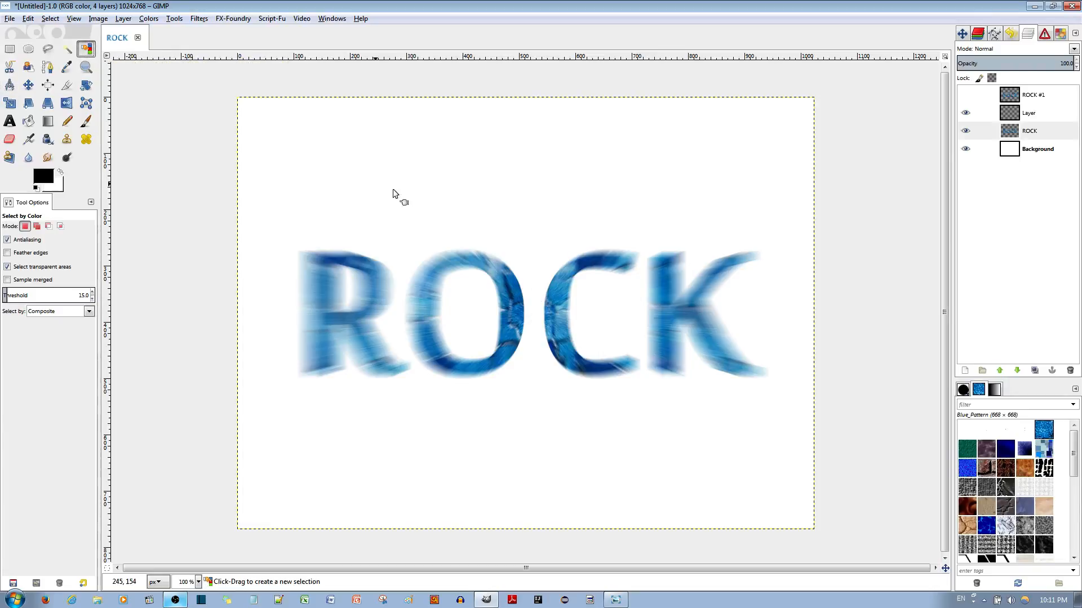
left_click(505, 176)
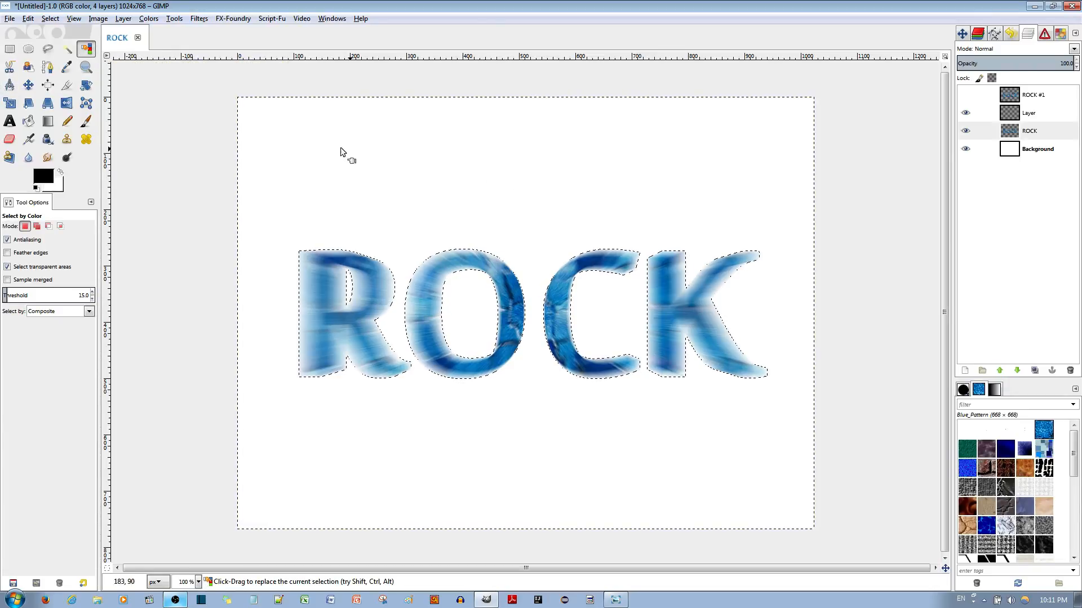
left_click(50, 20)
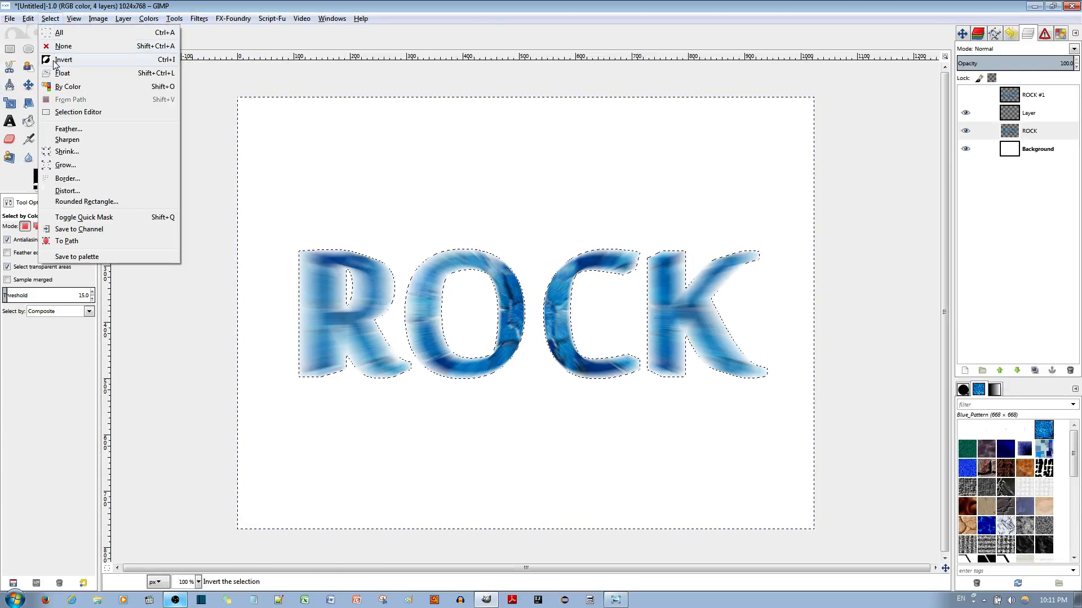
left_click(60, 60)
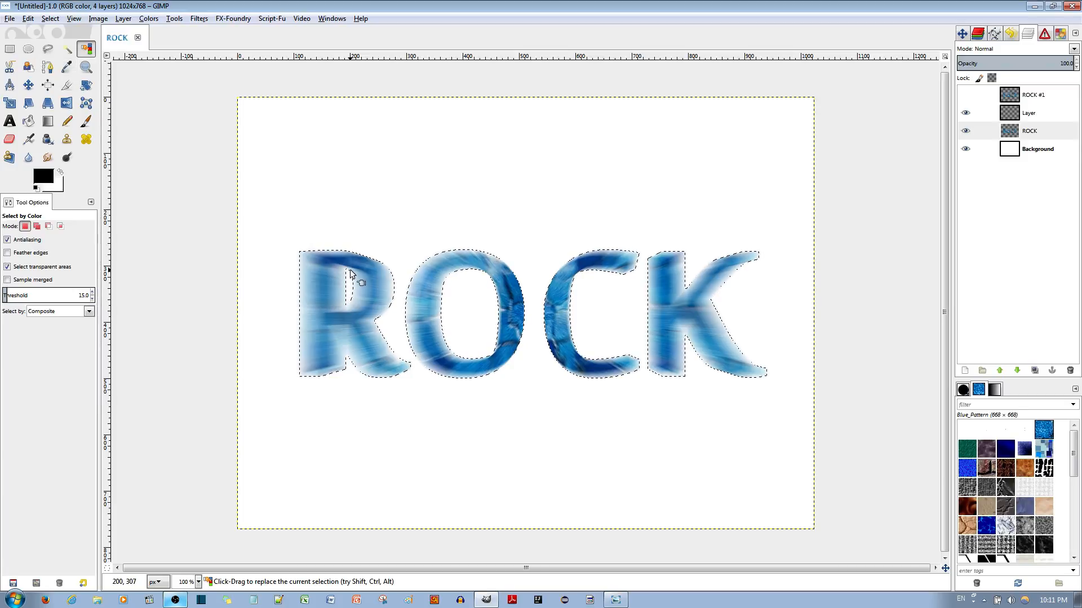
Step: Ready the Blend tool on the new transparent layer and set the foreground colour to dark blue
left_click(50, 121)
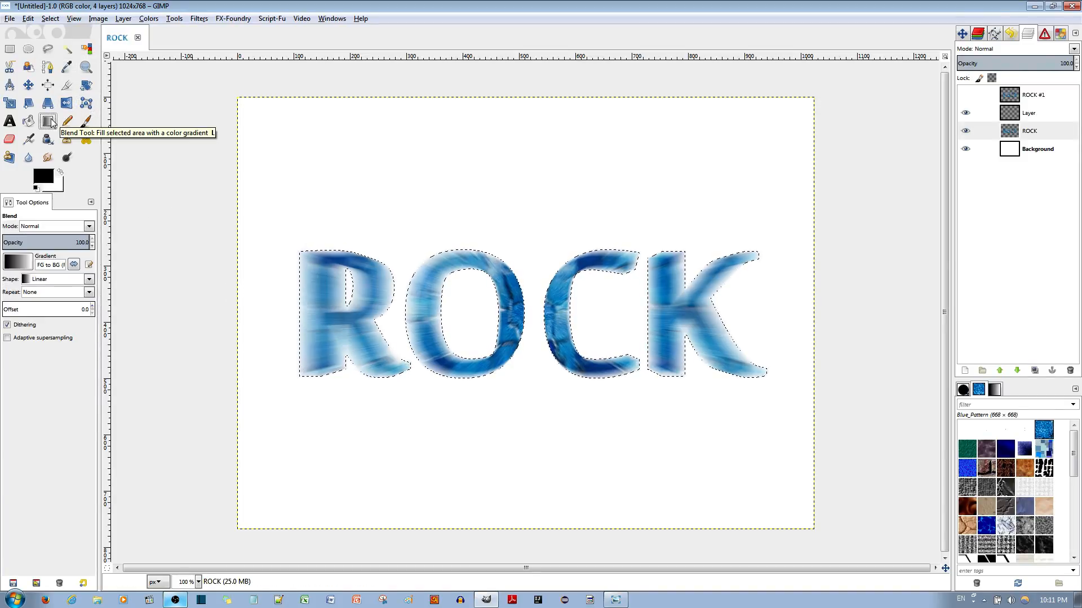
left_click(1017, 118)
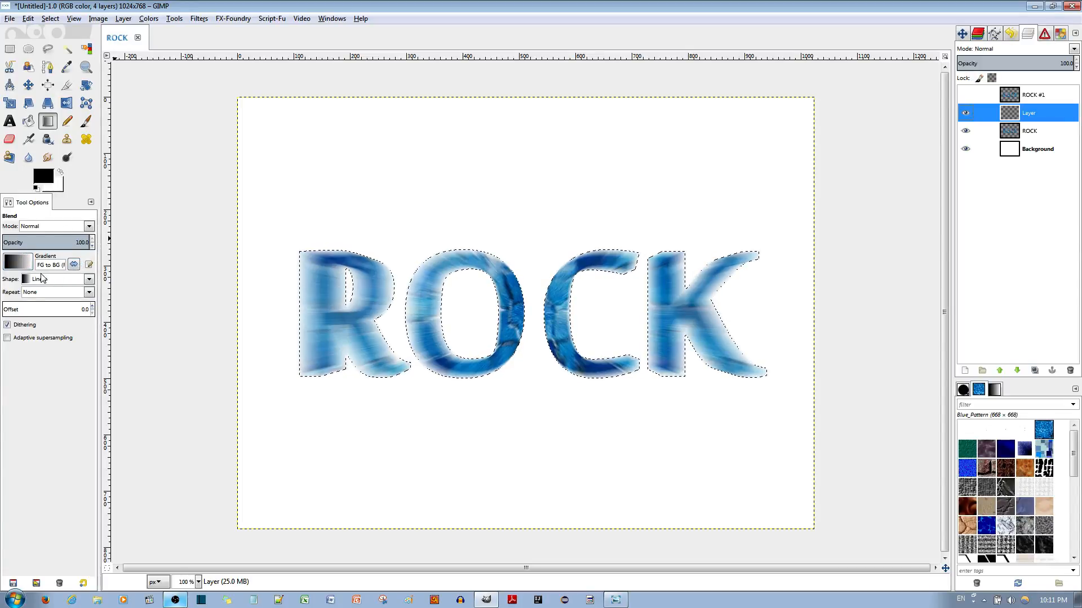
left_click(43, 176)
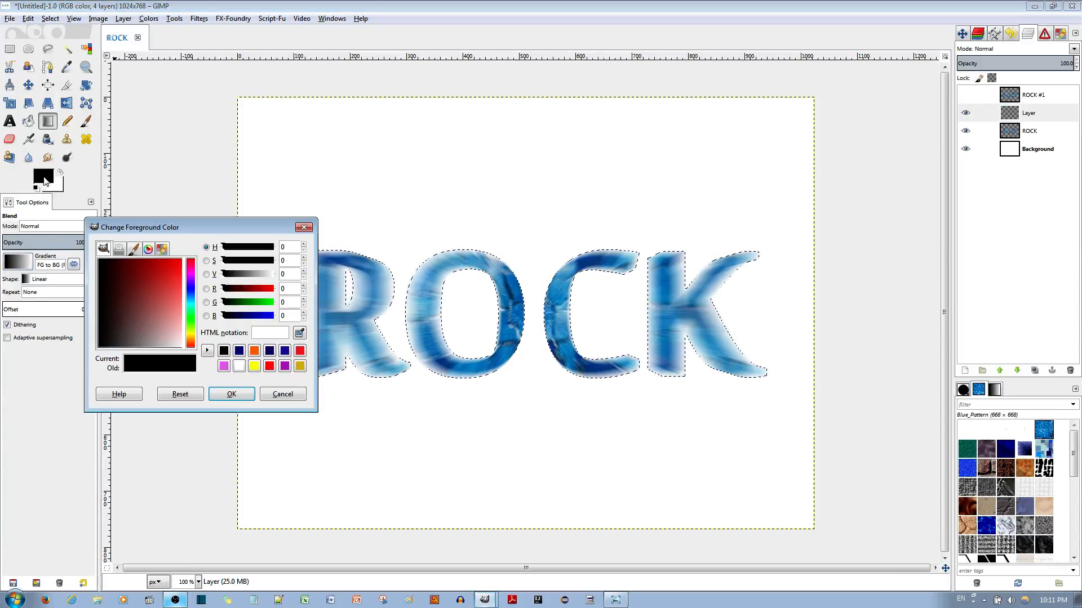
left_click(189, 297)
left_click_drag(134, 269, 134, 264)
left_click(242, 394)
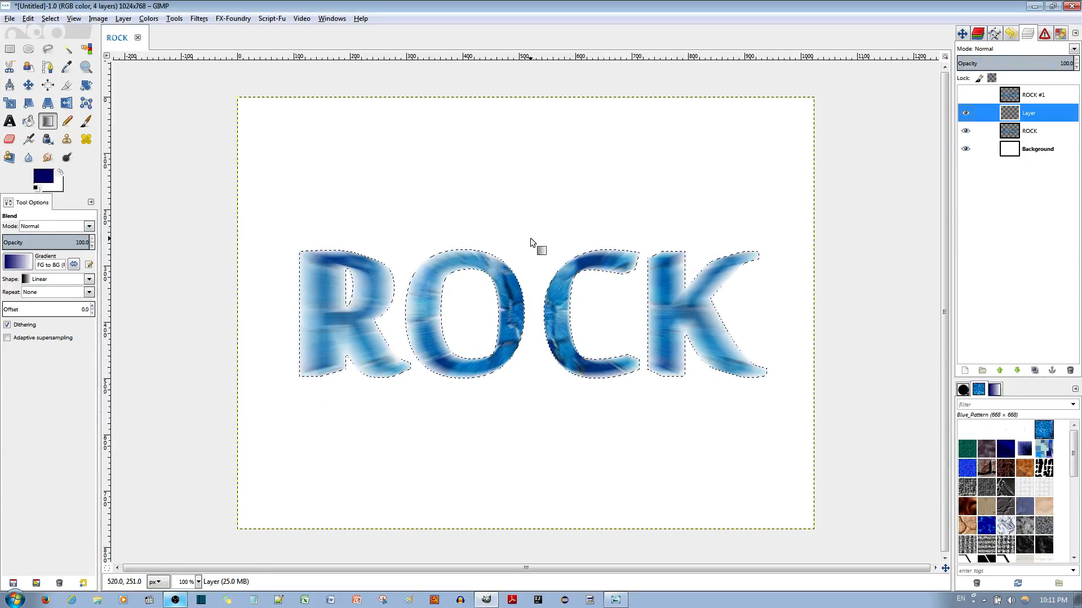
Step: Fill the selected letters with a vertical linear FG to BG gradient from above to below them, and show the ROCK #1 layer
left_click_drag(529, 231, 534, 392)
left_click(965, 95)
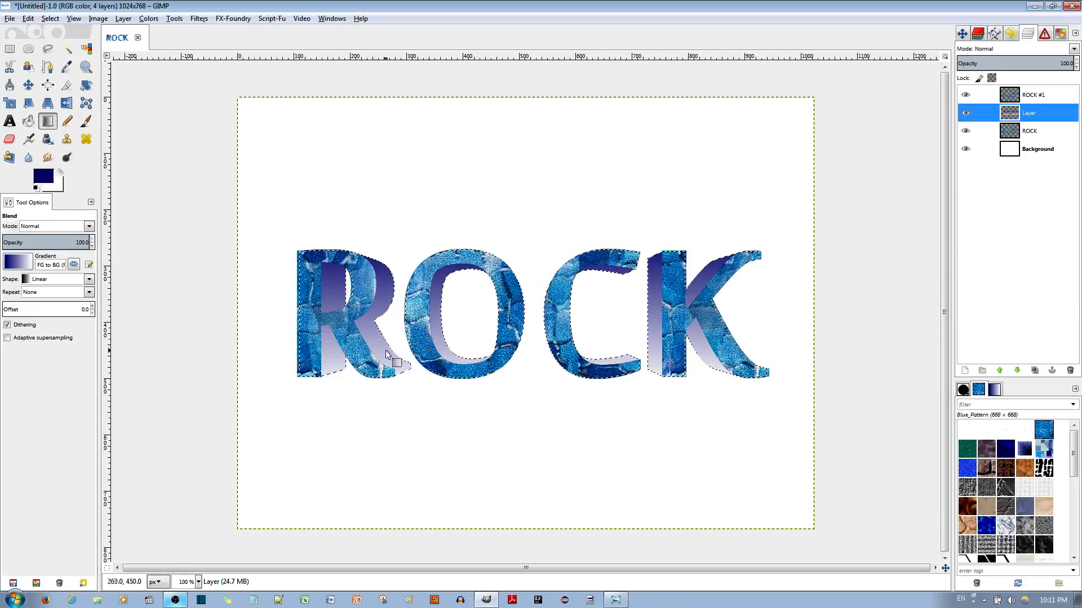
Step: Try the Saturation blend mode on the gradient layer and set it back to Normal
left_click(1073, 49)
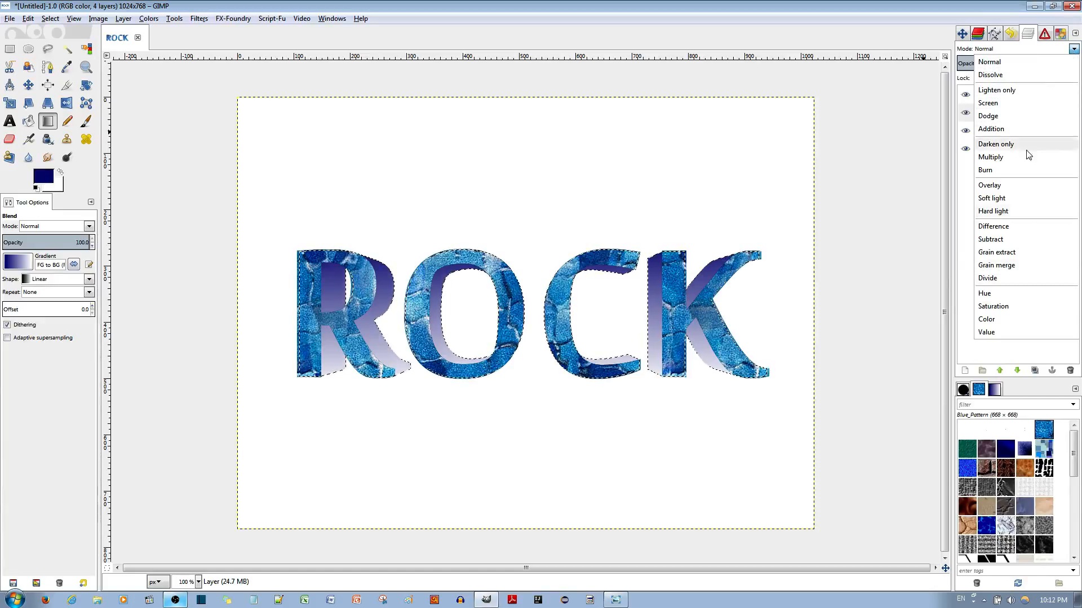
left_click(995, 307)
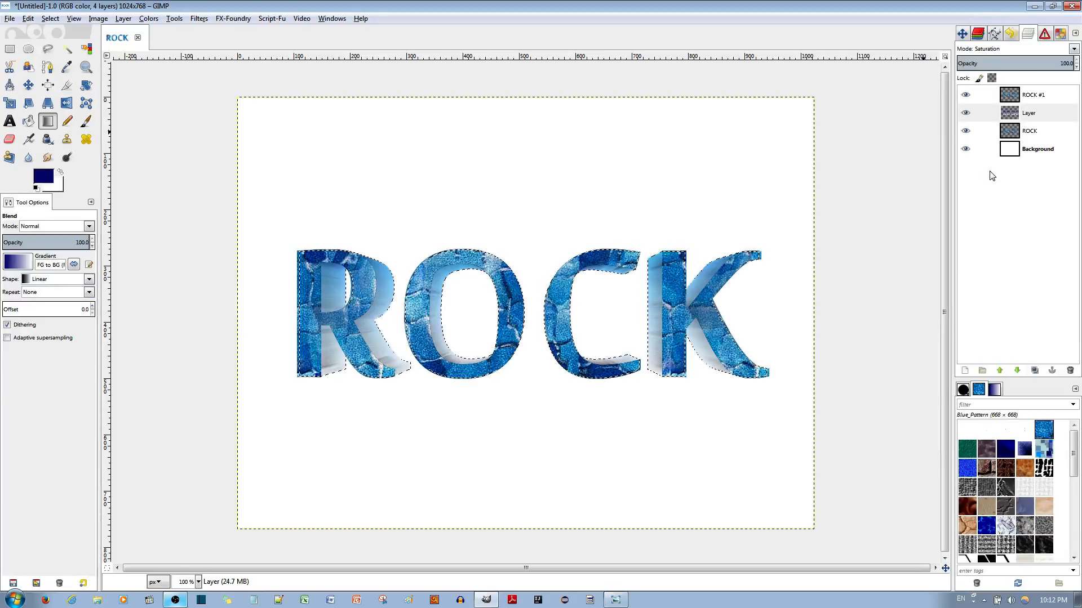
left_click(1066, 51)
left_click(1038, 62)
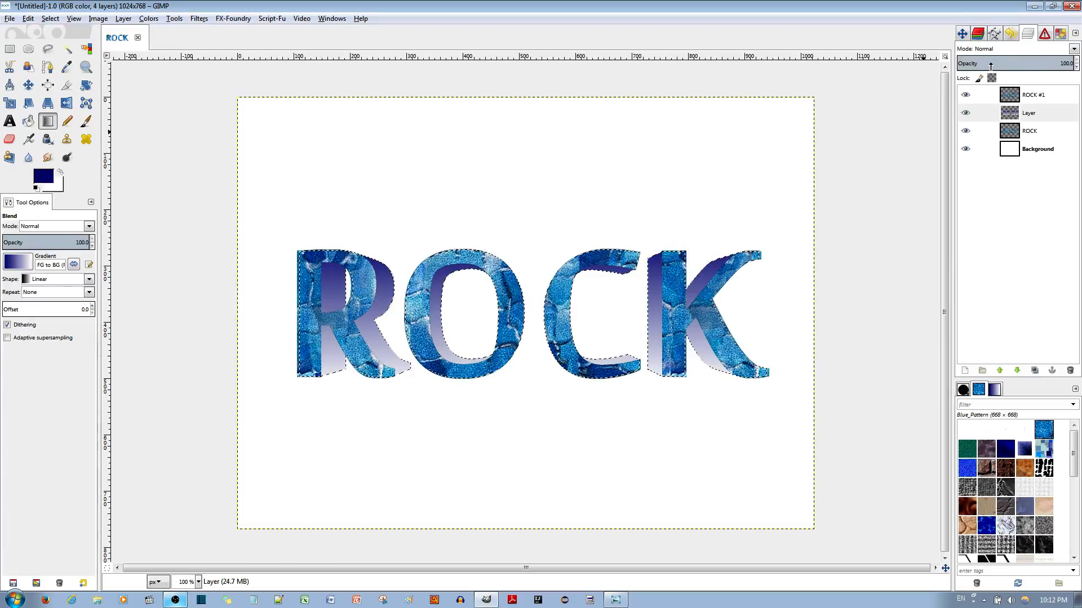
Step: Lower the gradient layer's opacity to about 20.7 and clear the selection around the letters
left_click_drag(990, 66, 981, 63)
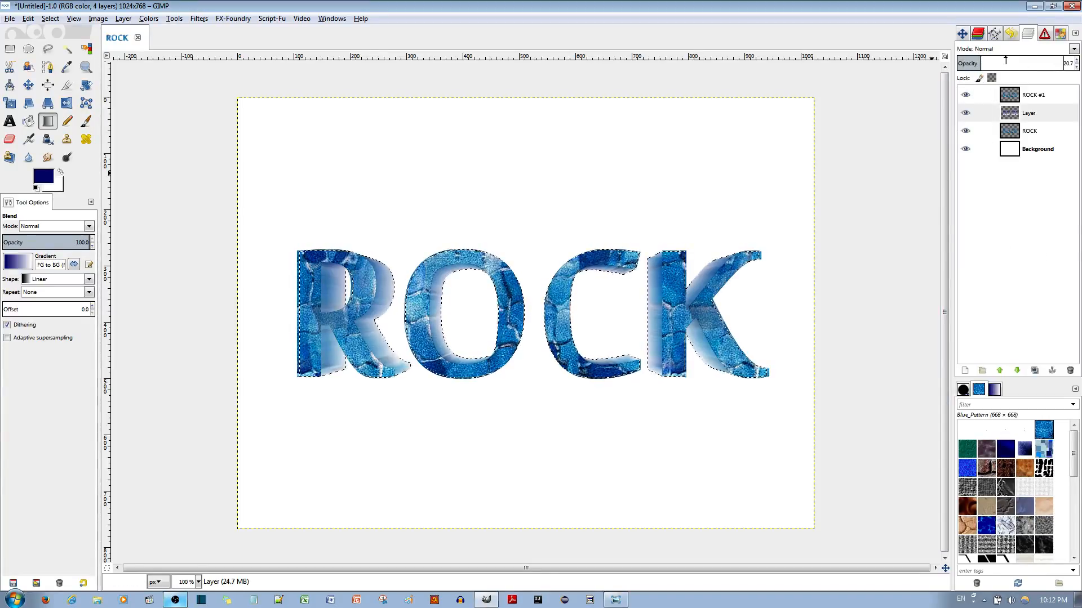
left_click(1029, 248)
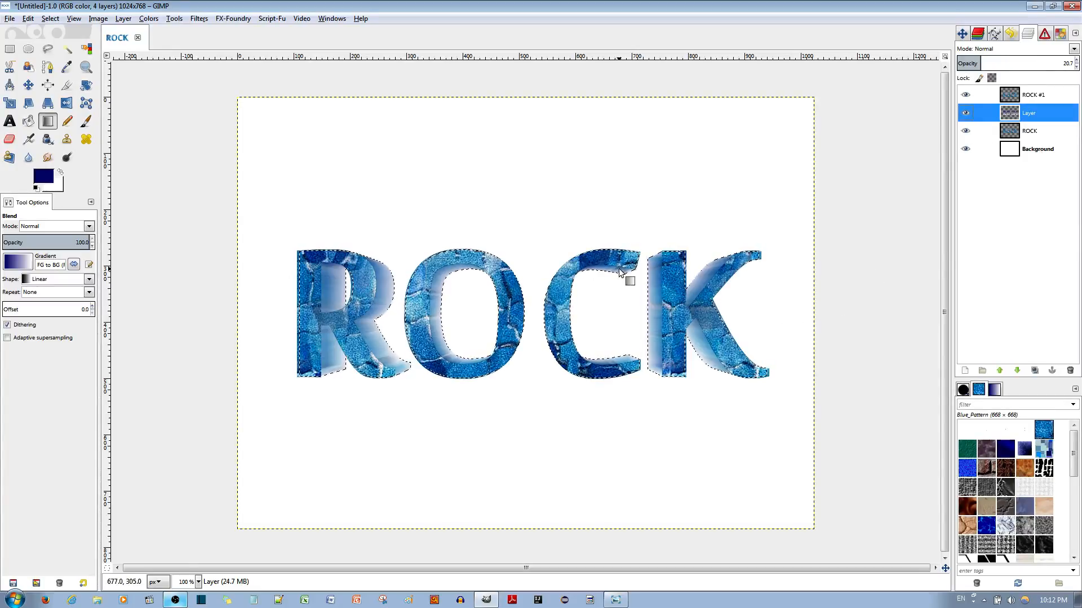
left_click(50, 18)
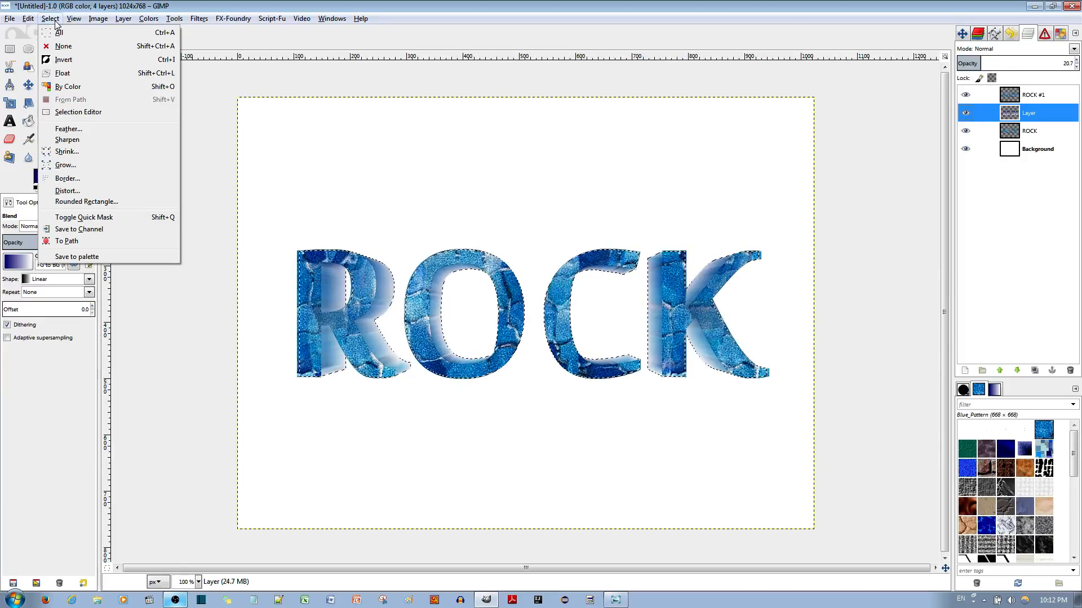
left_click(62, 46)
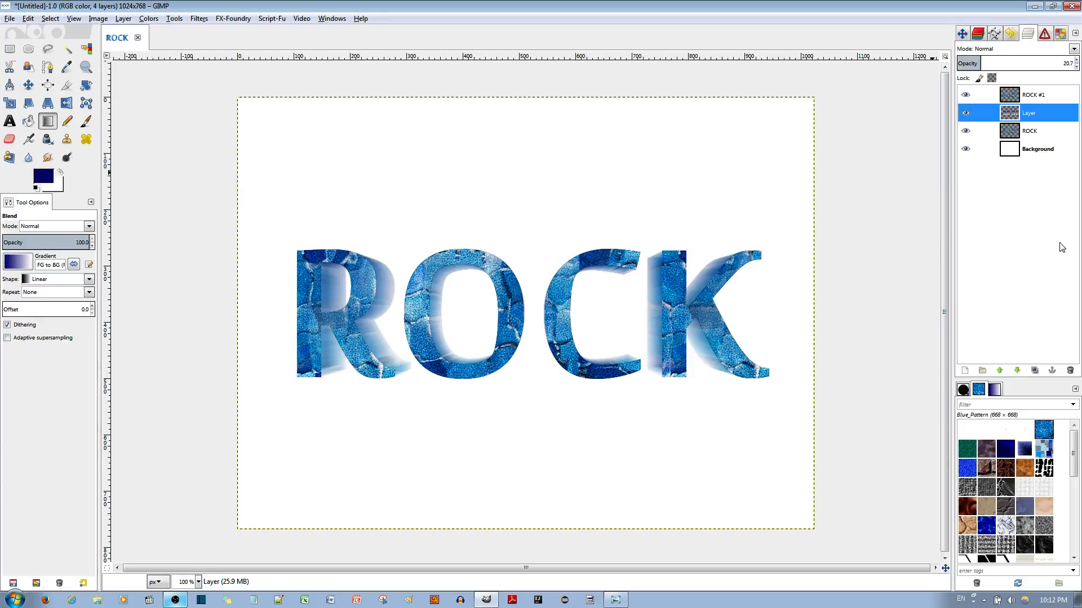
Step: Fill the Background layer with a radial gradient, white between the O and C to dark blue at the K's outer edge
left_click(1012, 152)
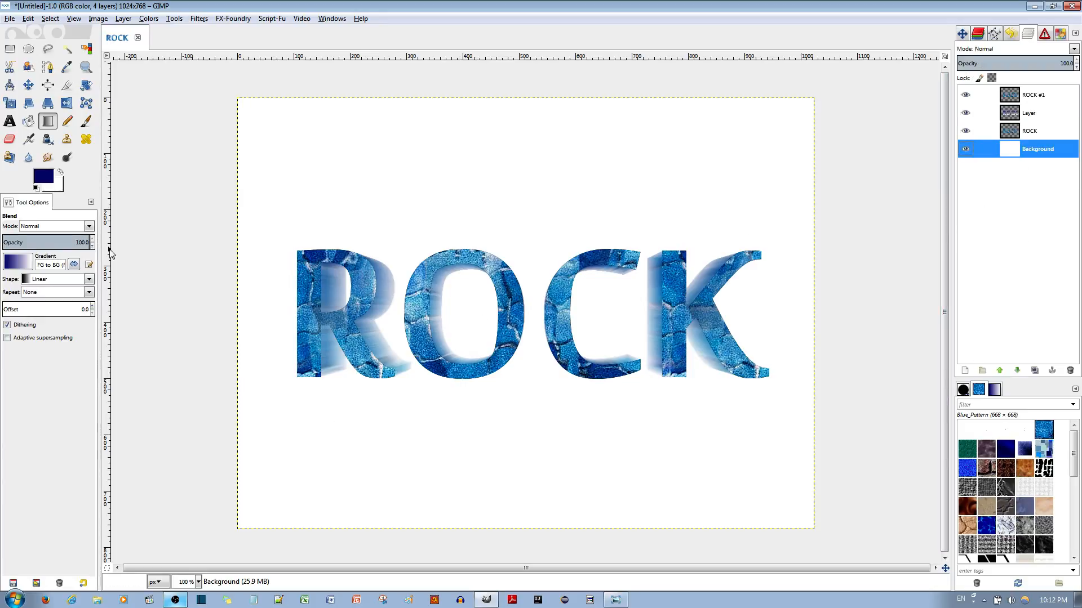
left_click(40, 276)
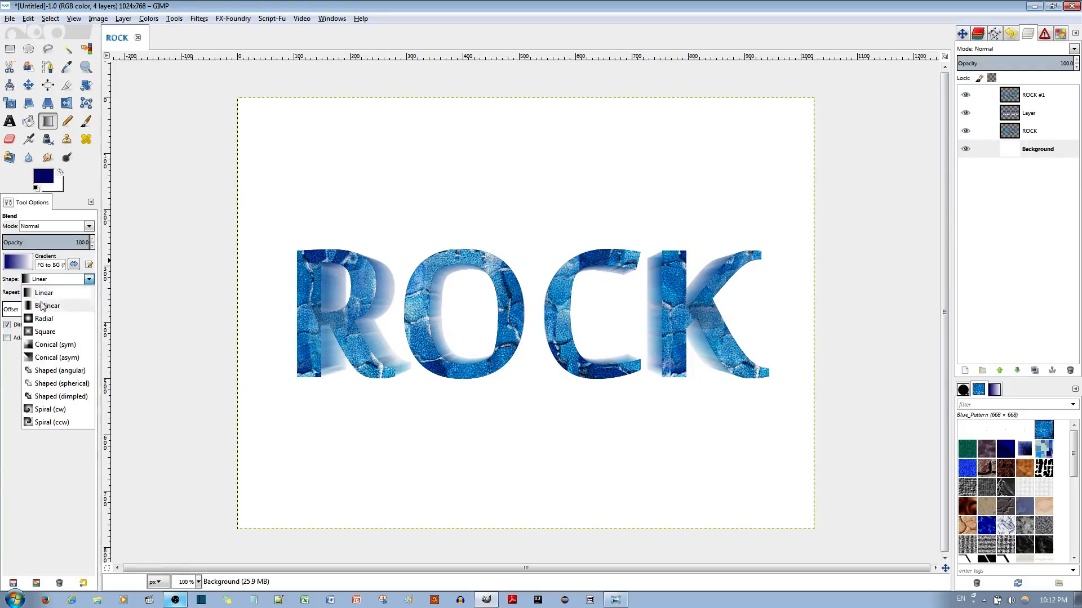
left_click(38, 323)
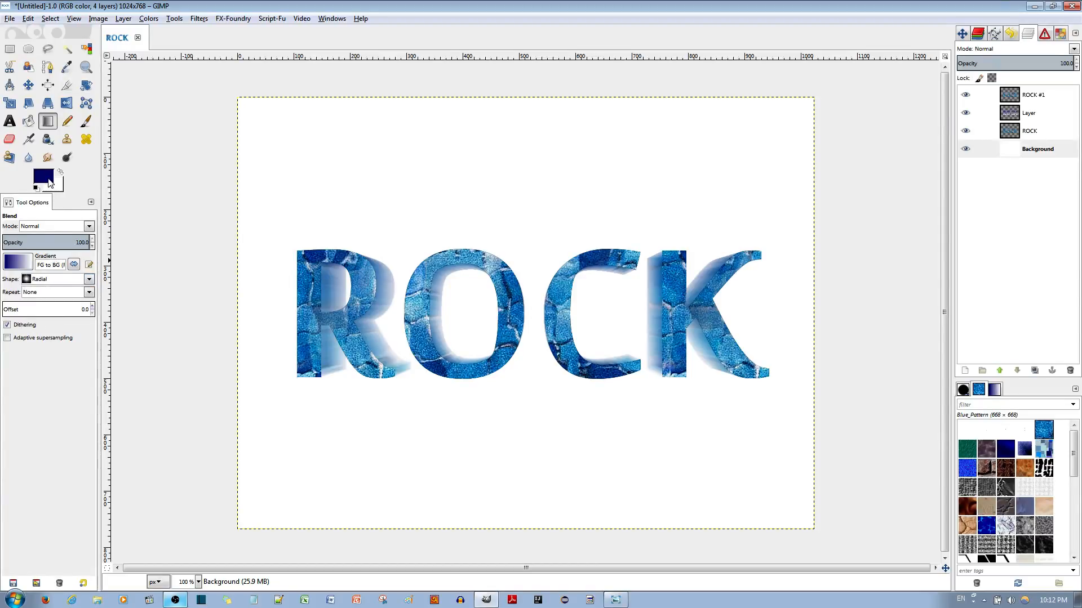
left_click(60, 172)
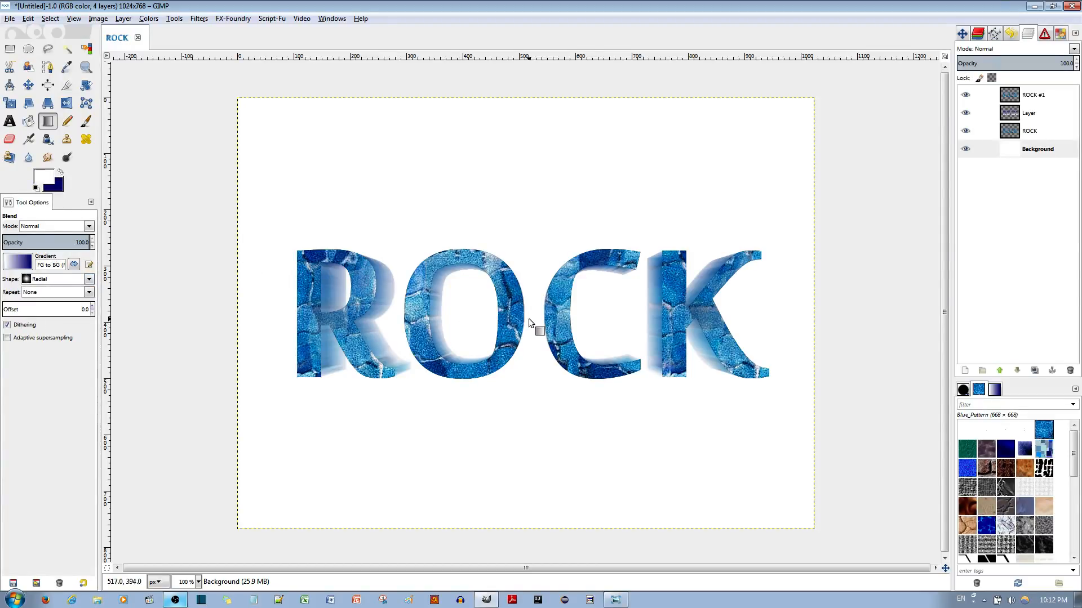
left_click_drag(532, 315, 769, 319)
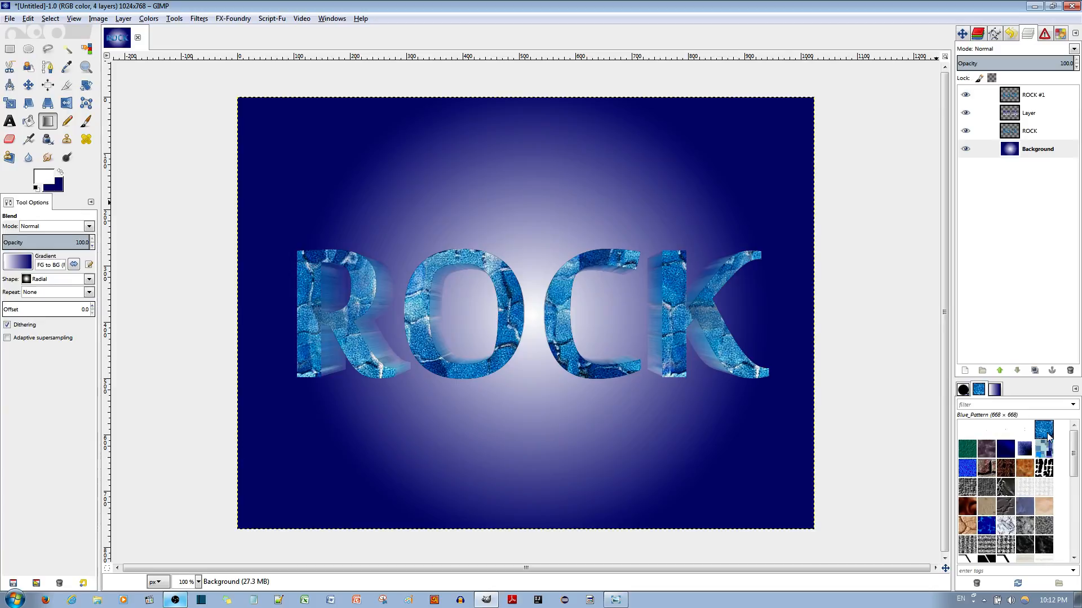
Step: Add a 1024 × 768 px transparent layer directly above the Background layer and select it
mouse_move(1014, 151)
left_mouse_down()
mouse_move(1053, 315)
mouse_move(1043, 366)
mouse_move(1012, 151)
left_mouse_up()
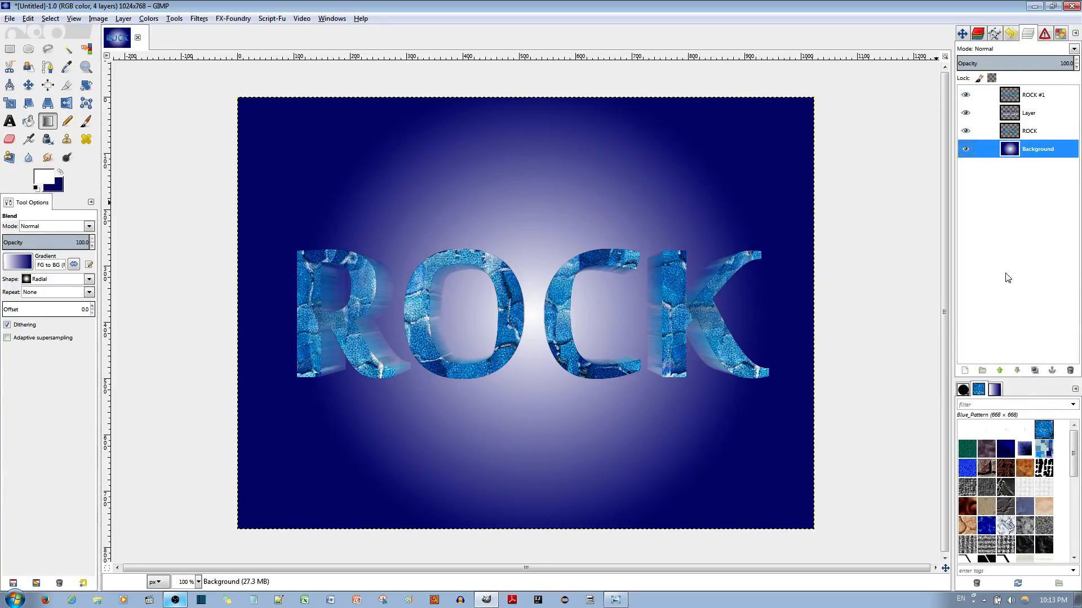
left_click(965, 370)
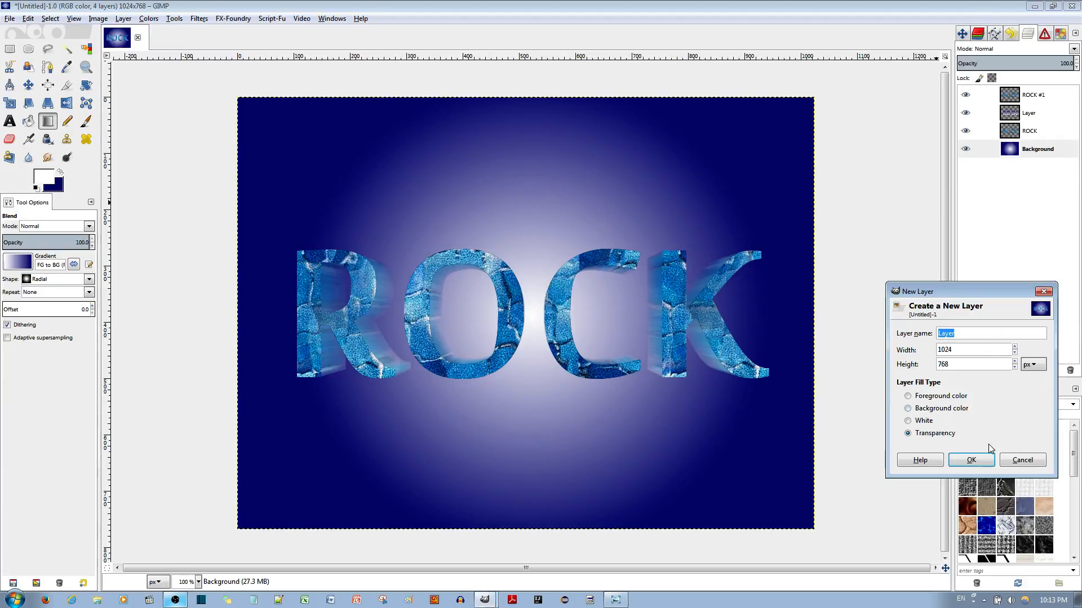
left_click(980, 462)
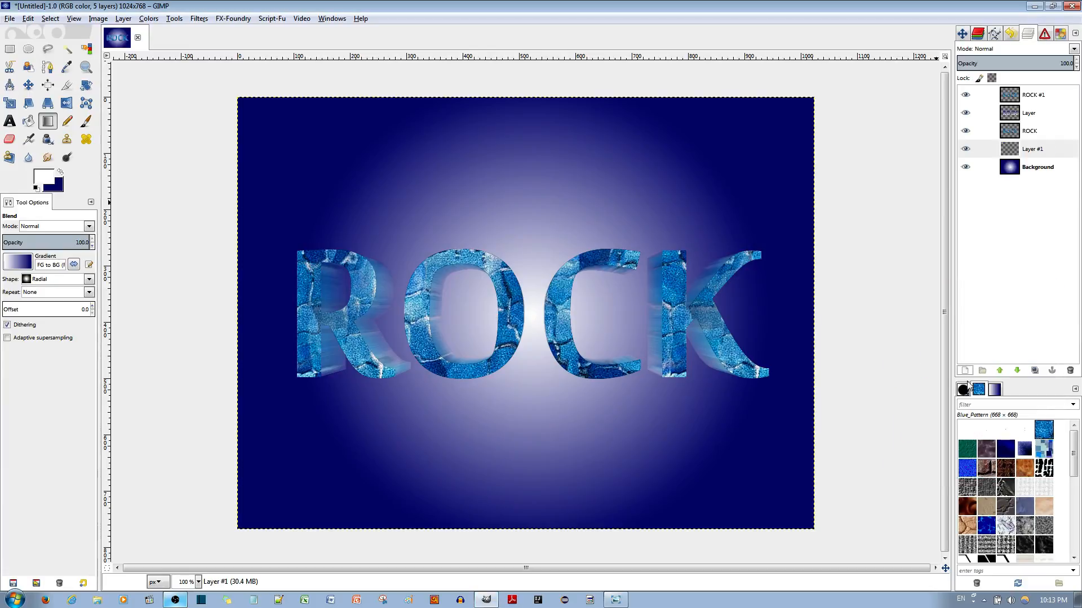
left_click(1011, 152)
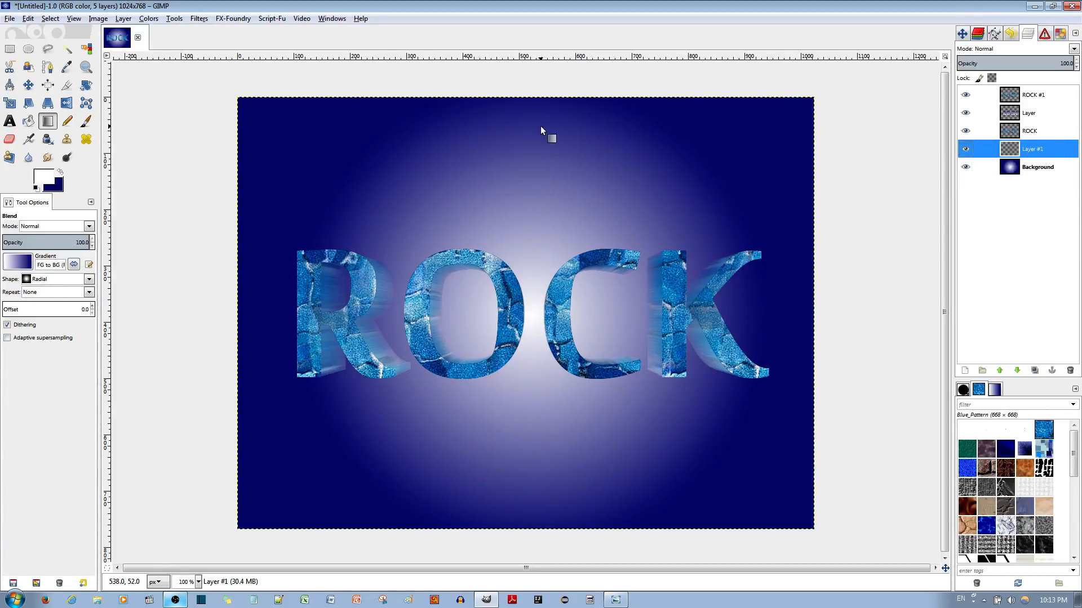
Step: Bucket-fill the new transparent layer above the Background with the Blue_Pattern pattern
left_click(28, 122)
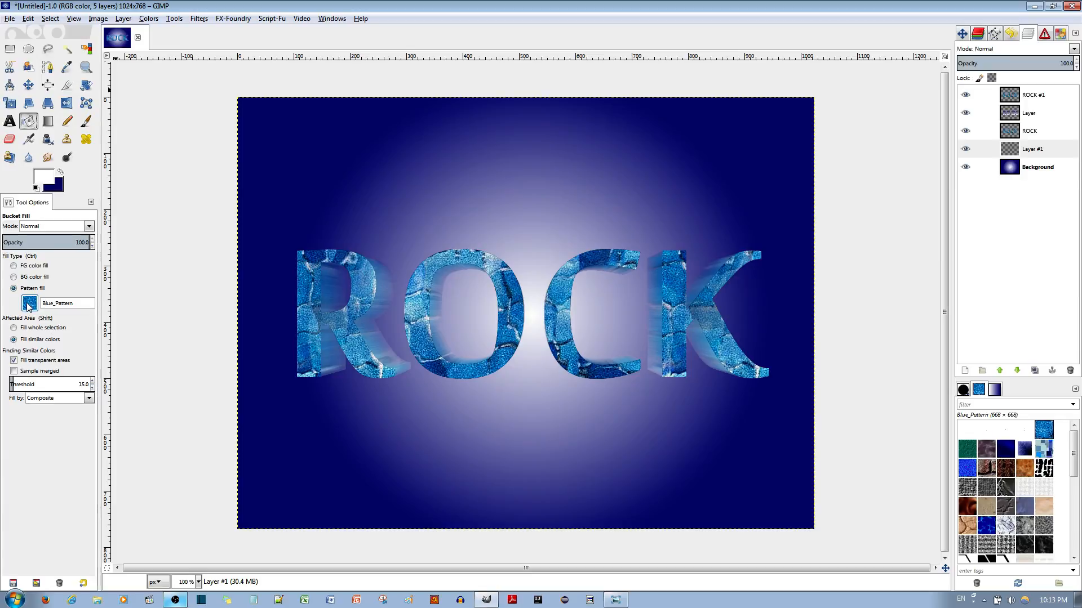
left_click(977, 149)
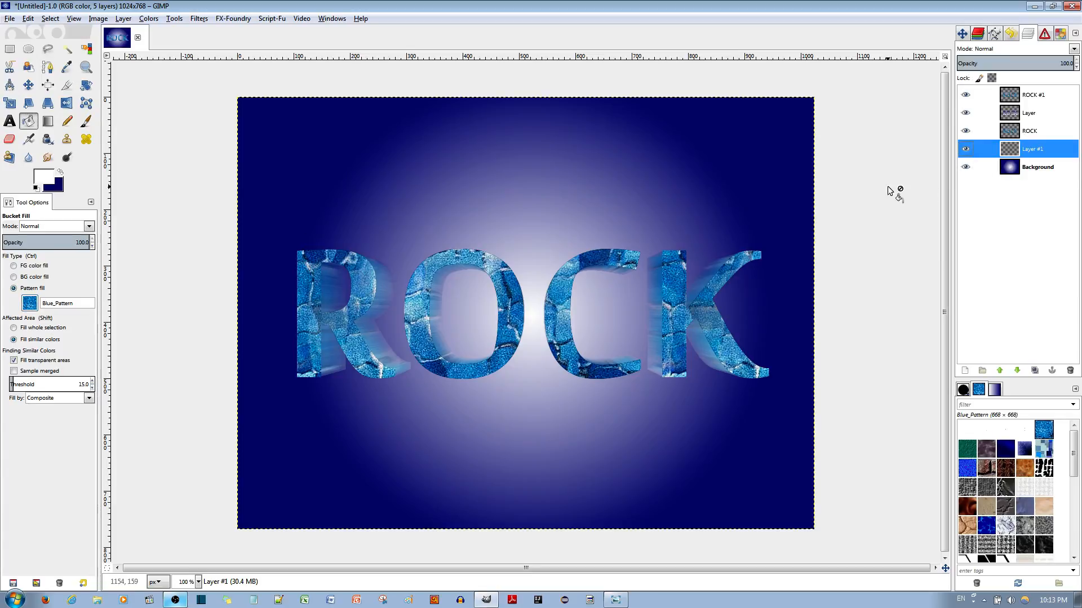
left_click(552, 202)
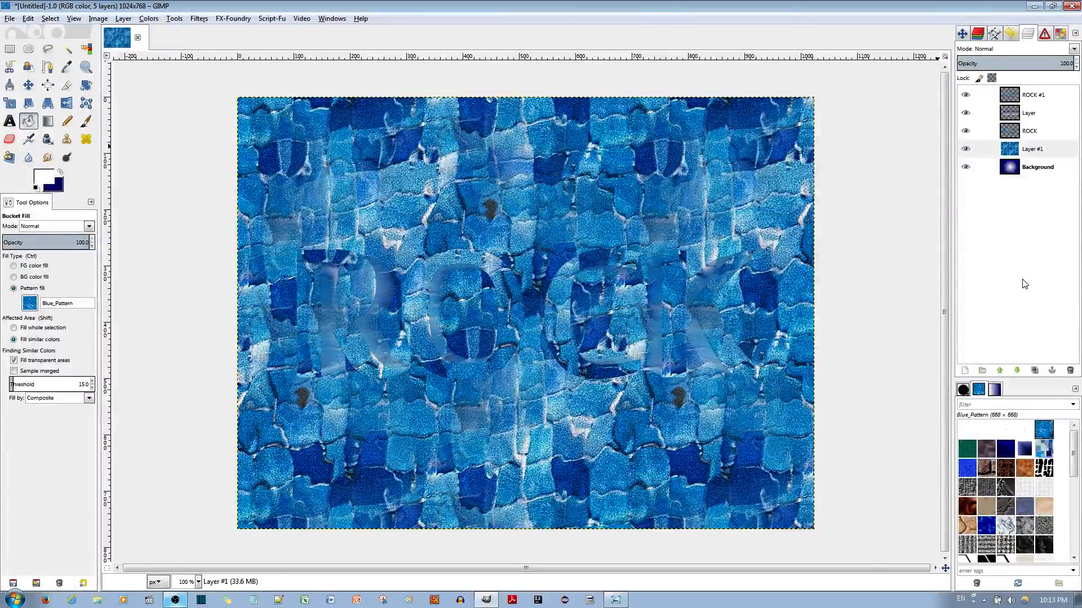
Step: Reduce the pattern-filled layer's opacity to about 20.2 and set its blend mode to Saturation
left_click_drag(1048, 65, 980, 63)
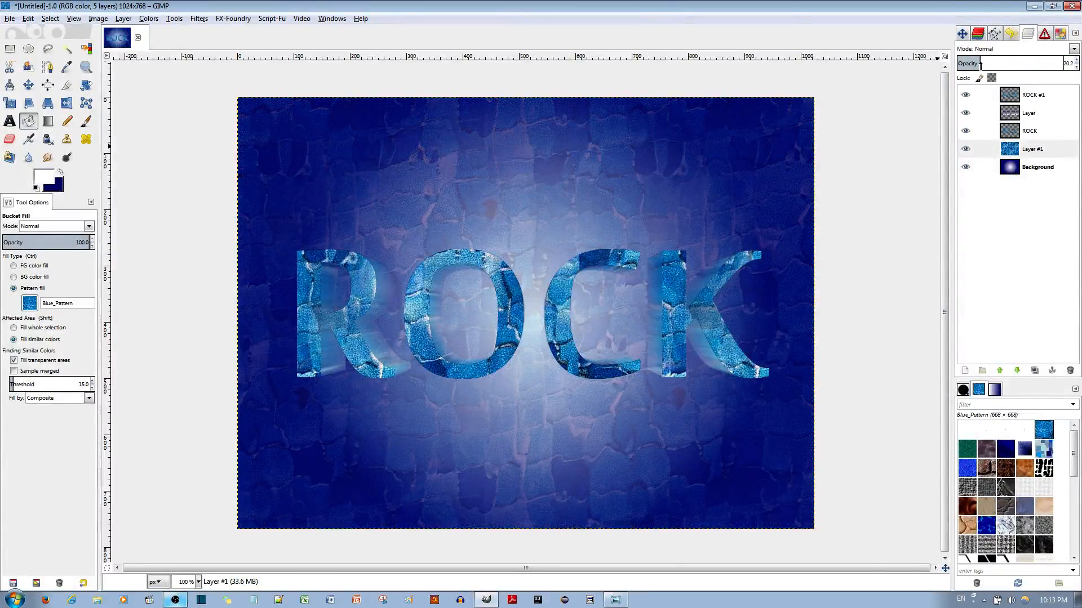
left_click(1064, 63)
left_click(1072, 50)
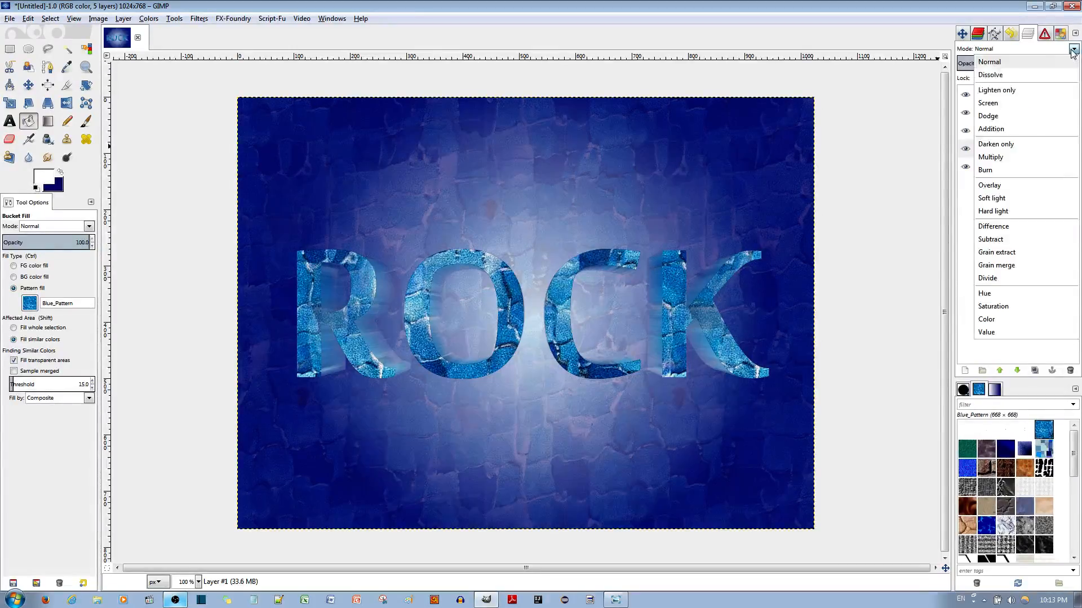
left_click(1007, 310)
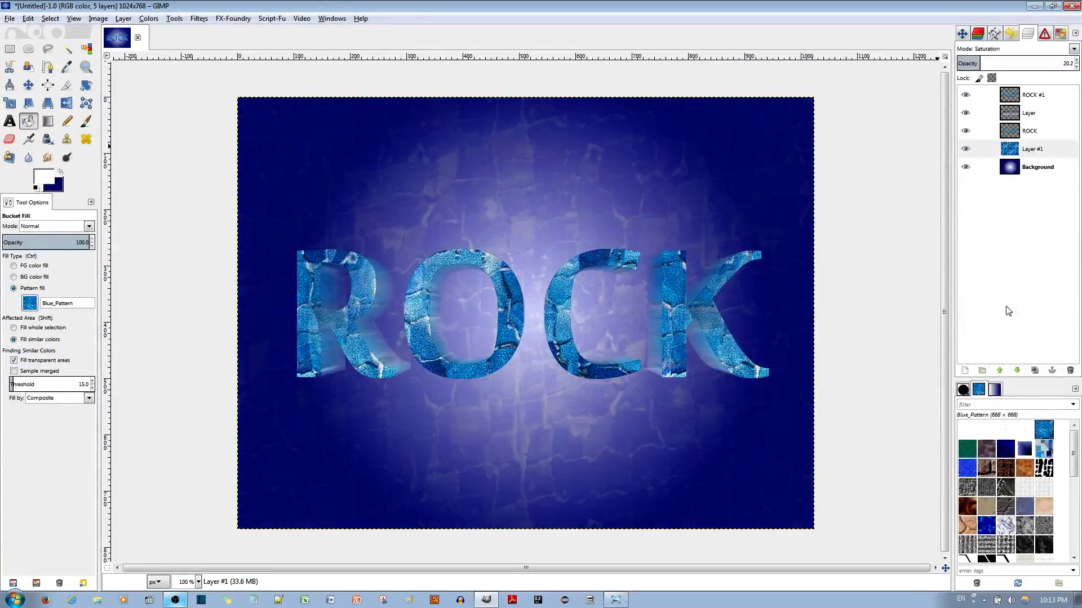